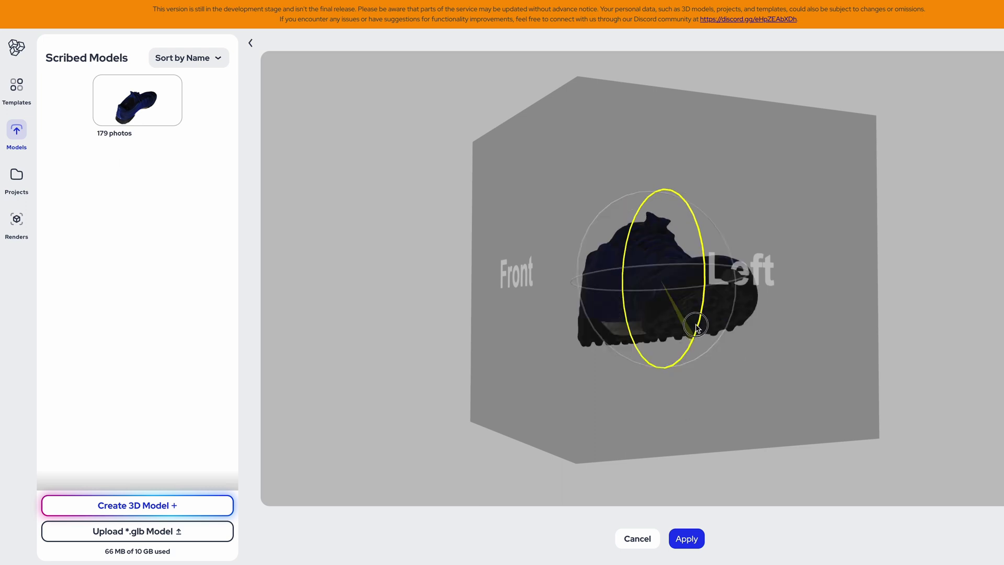
- Close the Adjust Direction box, keeping the shoe's new orientation
click(643, 544)
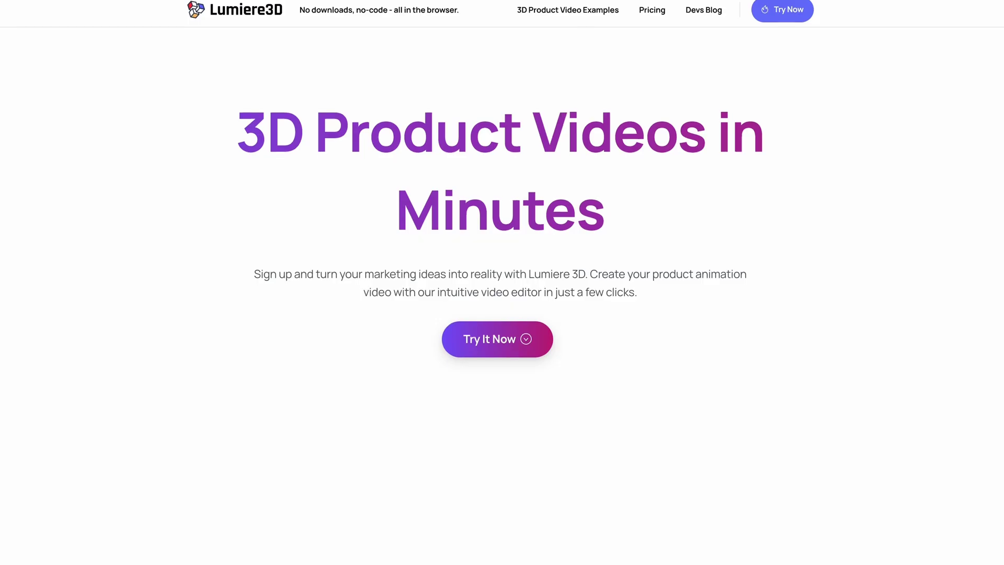
- Scroll down the Lumiere3D landing page
scroll(502, 283, down, 5)
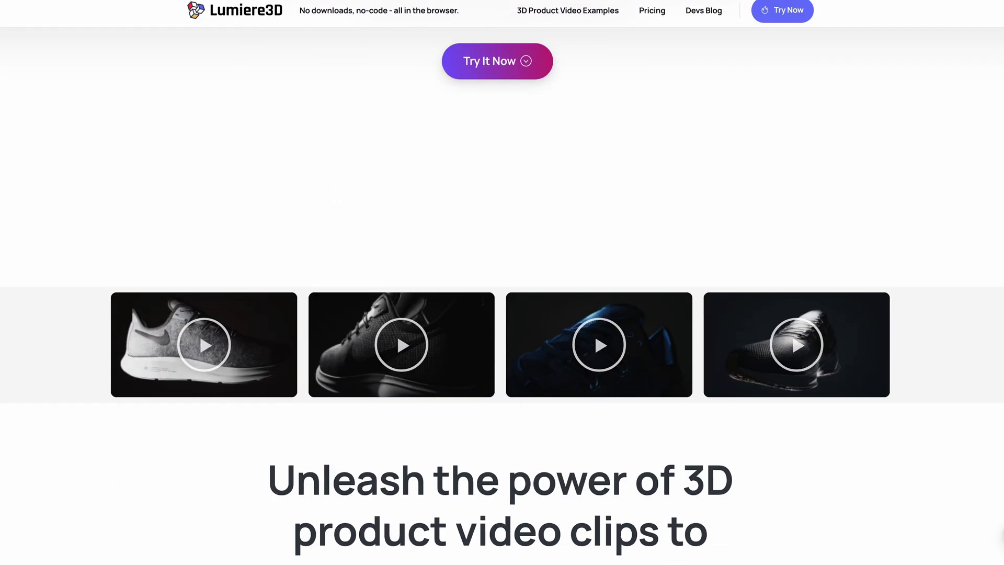
scroll(502, 283, down, 6)
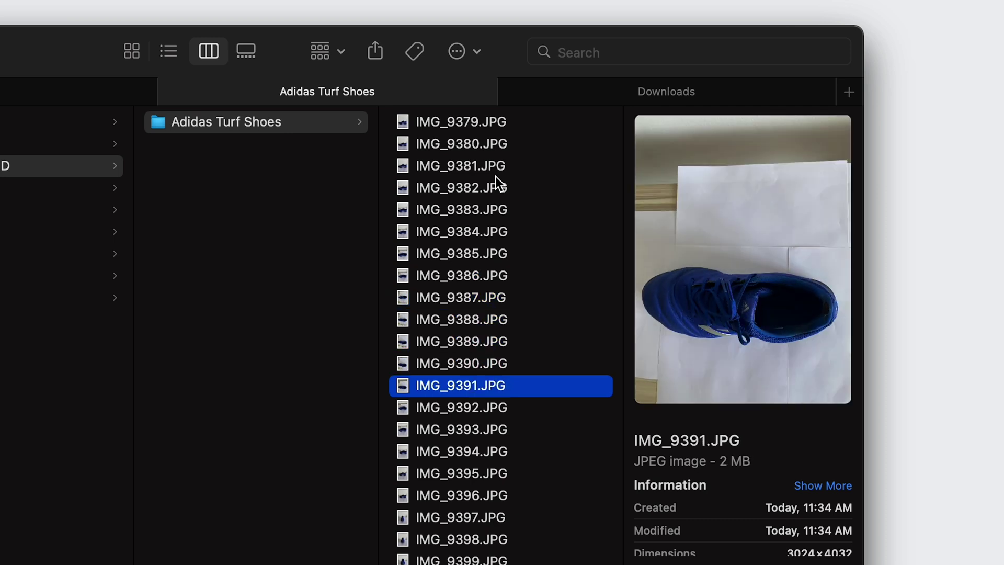
- Step through the Adidas Turf Shoes photos, previewing later shots such as IMG_9451
key(Down)
key(Down)
key(Down)
key(Down)
key(Down)
key(Down)
key(Down)
key(Down)
key(Down)
key(Down)
key(Down)
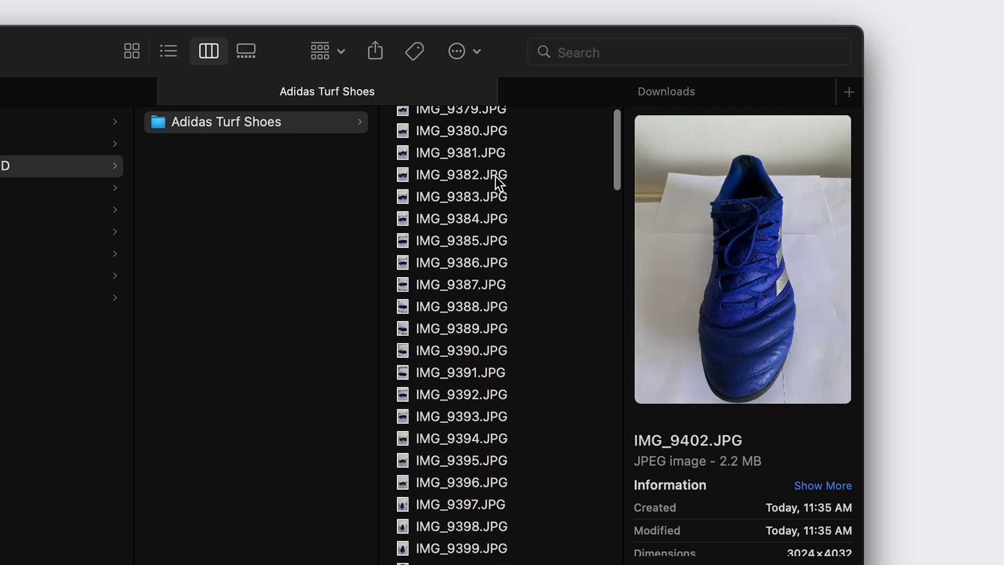
key(Down)
key(Down)
key(Down)
key(Down)
key(Down)
key(Down)
key(Down)
key(Down)
key(Down)
key(Down)
key(Down)
key(Down)
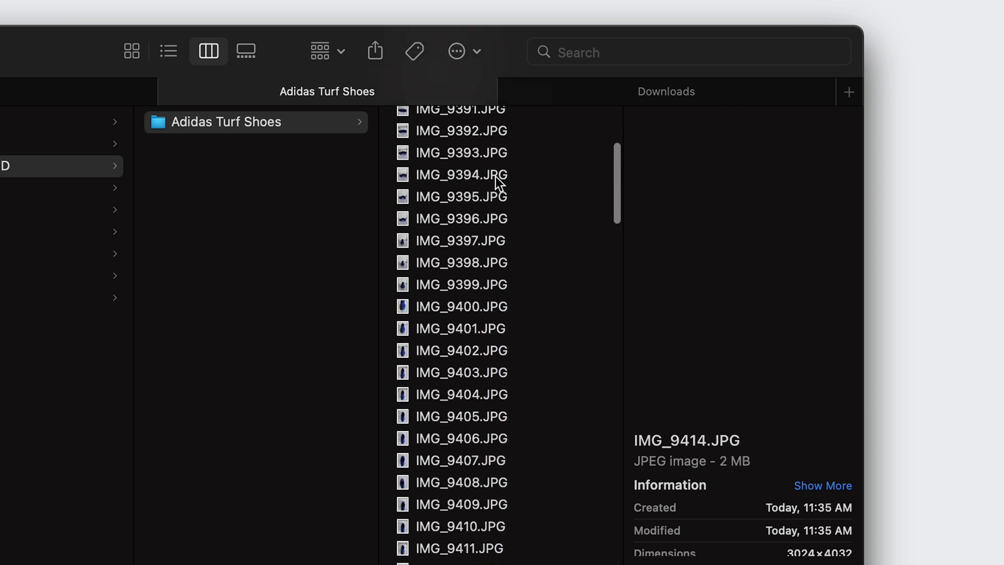
key(Down)
key(Down)
key(Down)
key(Down)
key(Down)
key(Down)
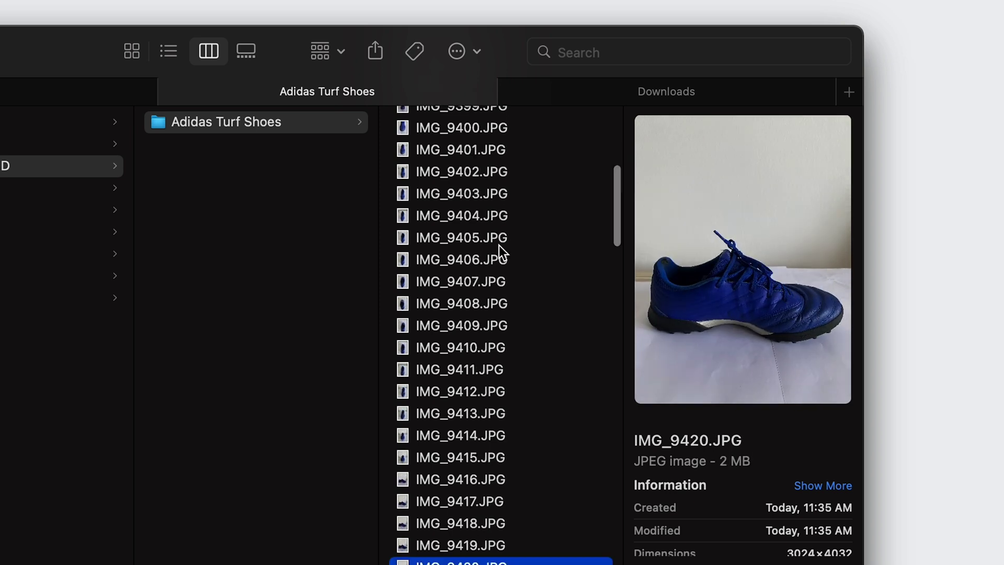
scroll(499, 246, down, 10)
click(499, 246)
scroll(492, 293, down, 6)
click(483, 335)
scroll(483, 335, up, 20)
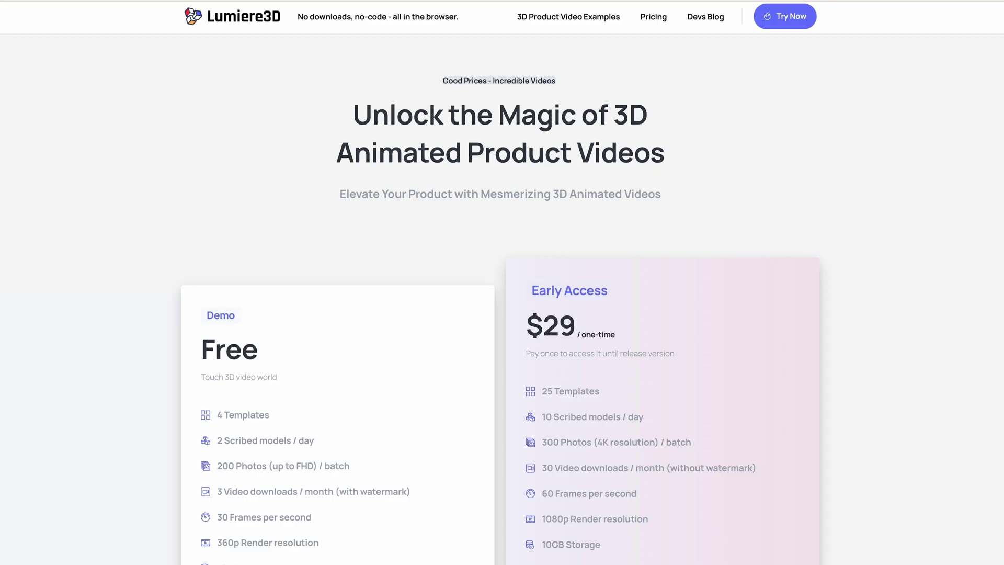
scroll(502, 282, down, 3)
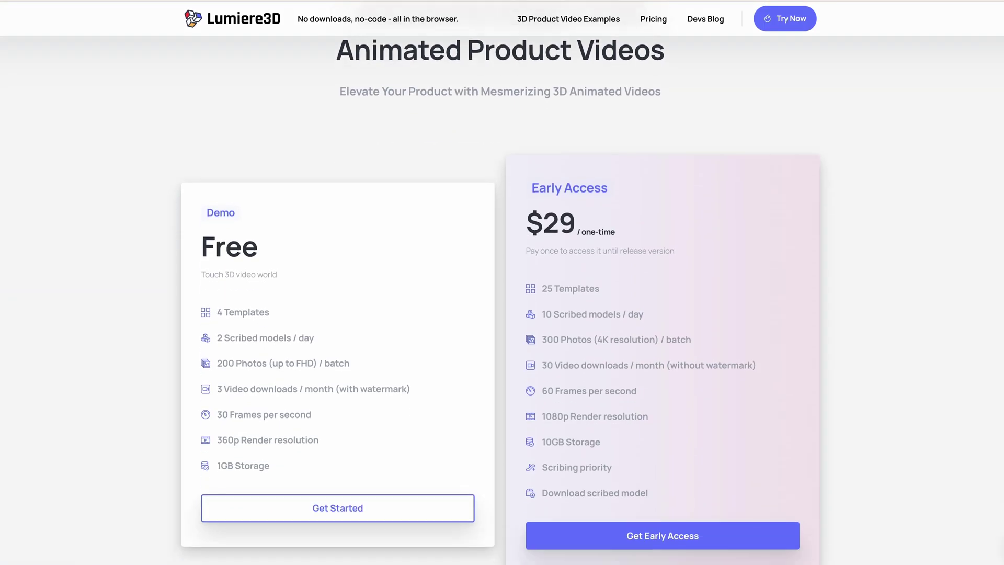
scroll(502, 283, down, 2)
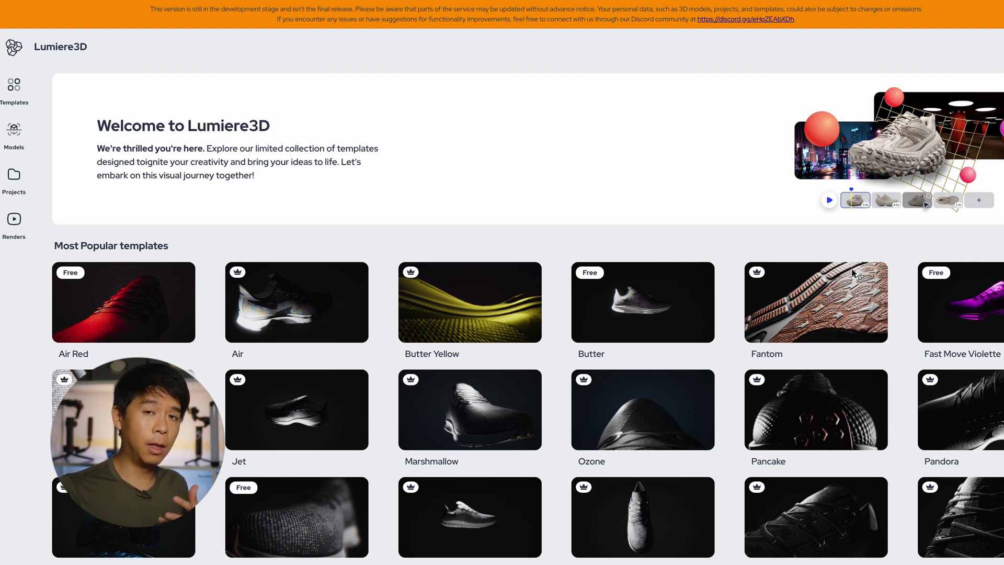
- Glance at Projects and Create 3D Model, then return to the Scribed Models list
click(26, 149)
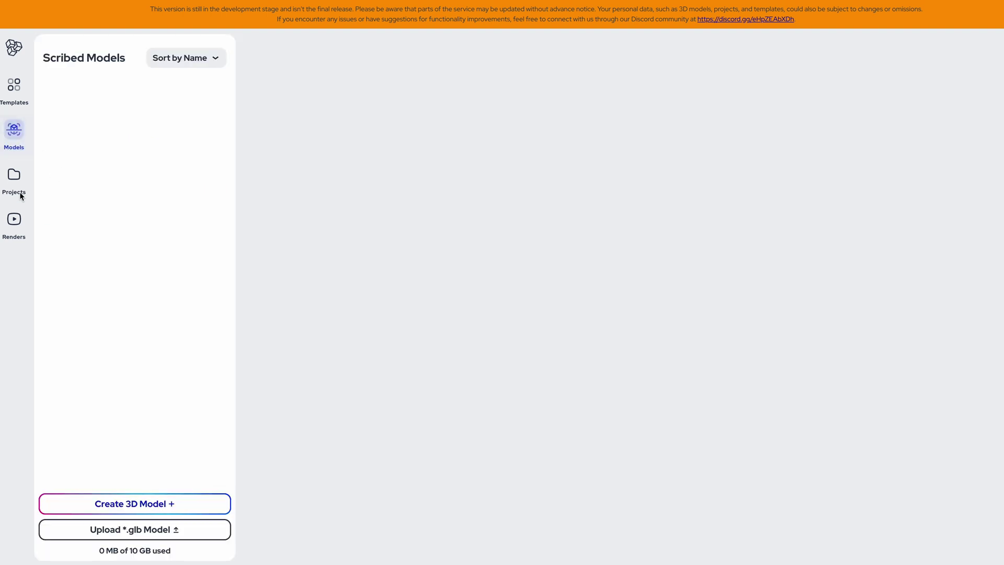
click(15, 178)
click(14, 137)
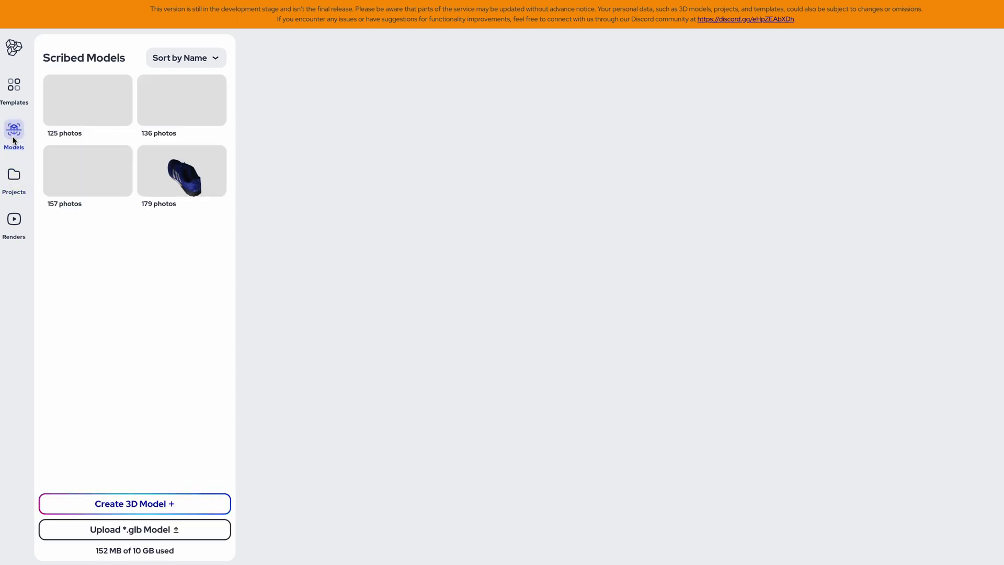
click(166, 505)
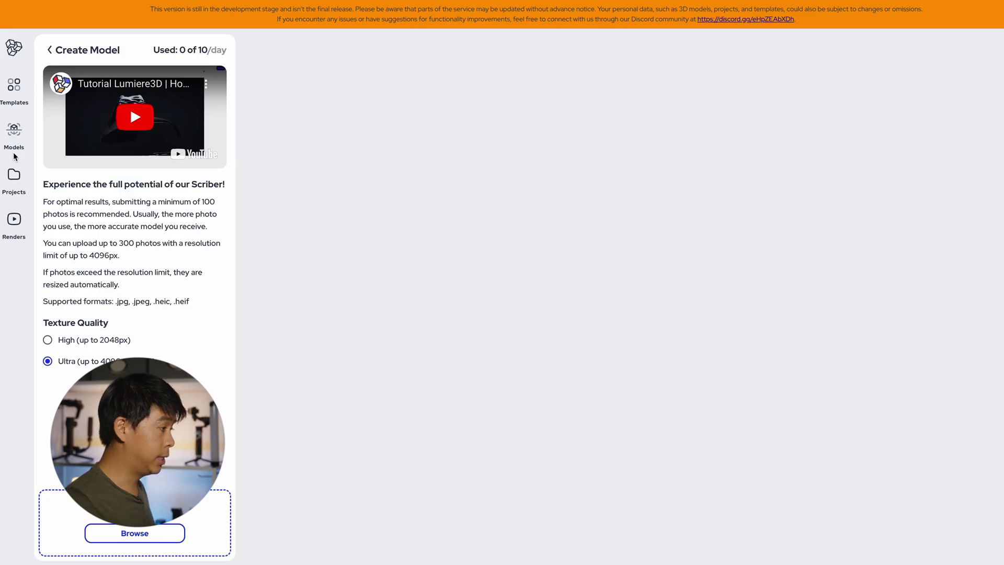
click(11, 139)
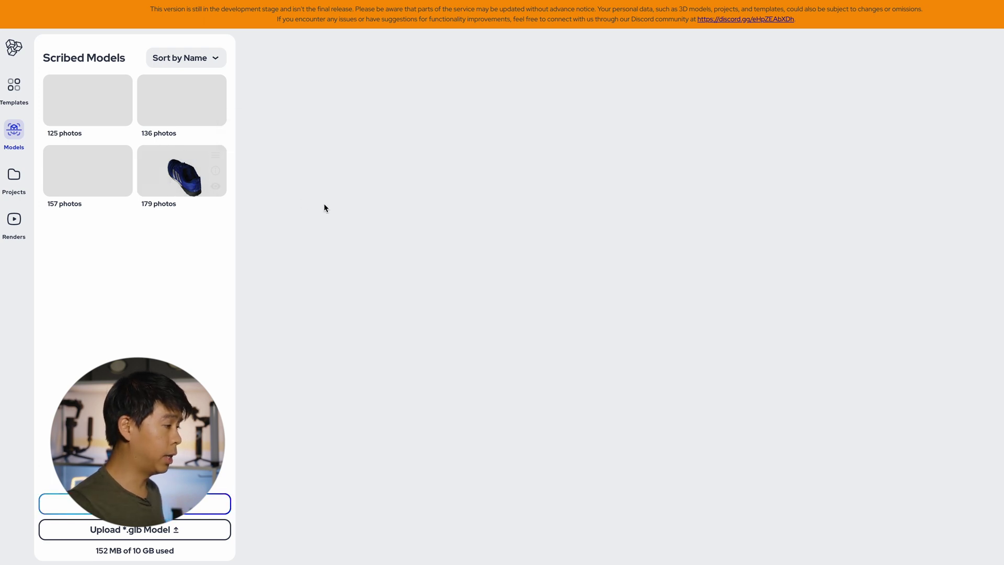
- Open the 179-photo shoe scan and try tilting it, then discard the tilt
click(200, 184)
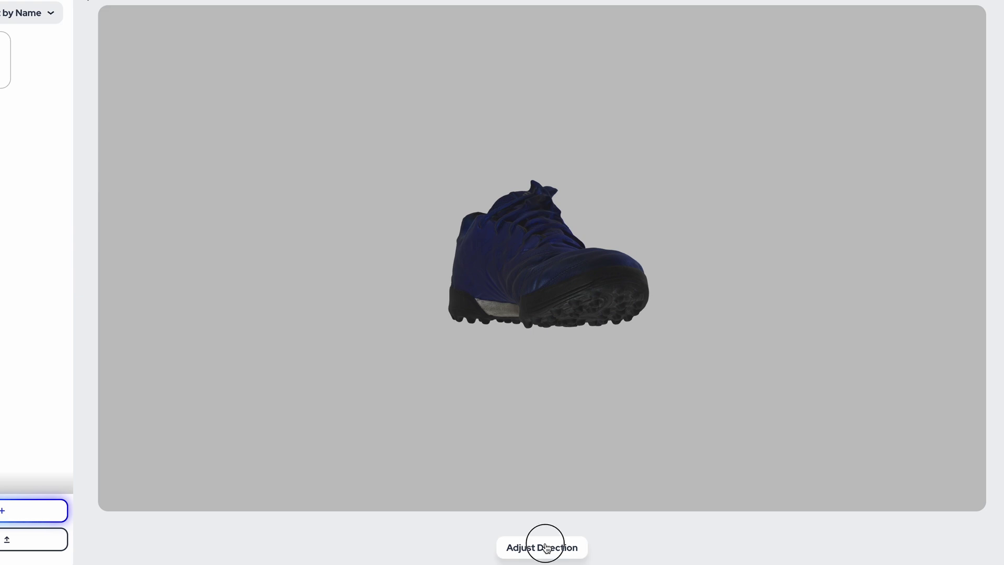
click(547, 548)
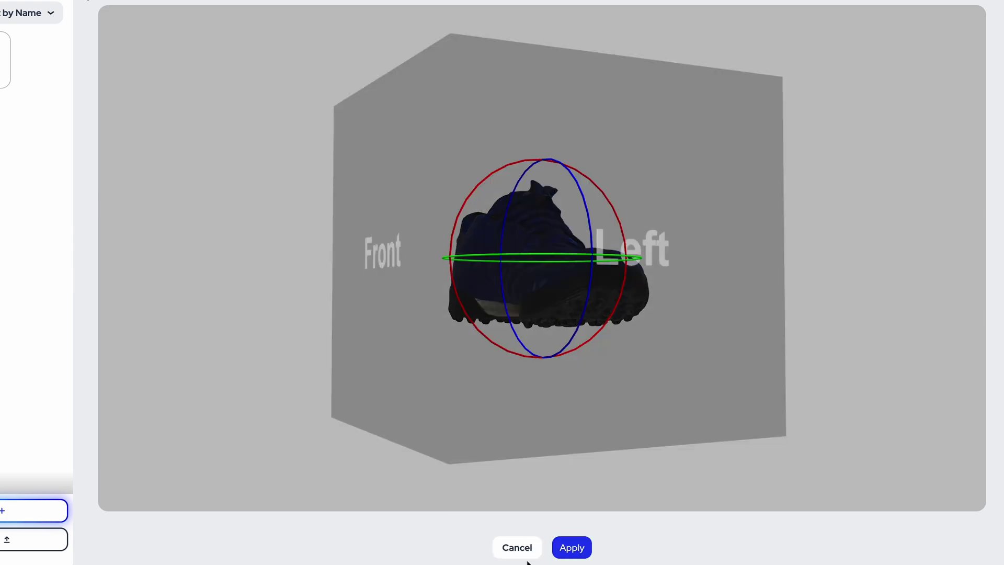
drag(575, 329, 571, 416)
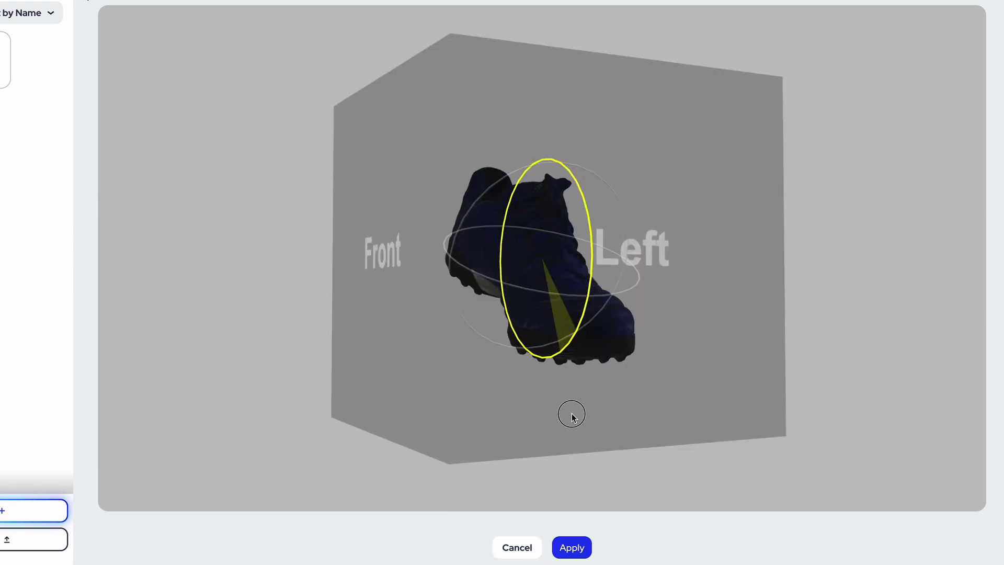
drag(584, 331, 549, 503)
click(517, 548)
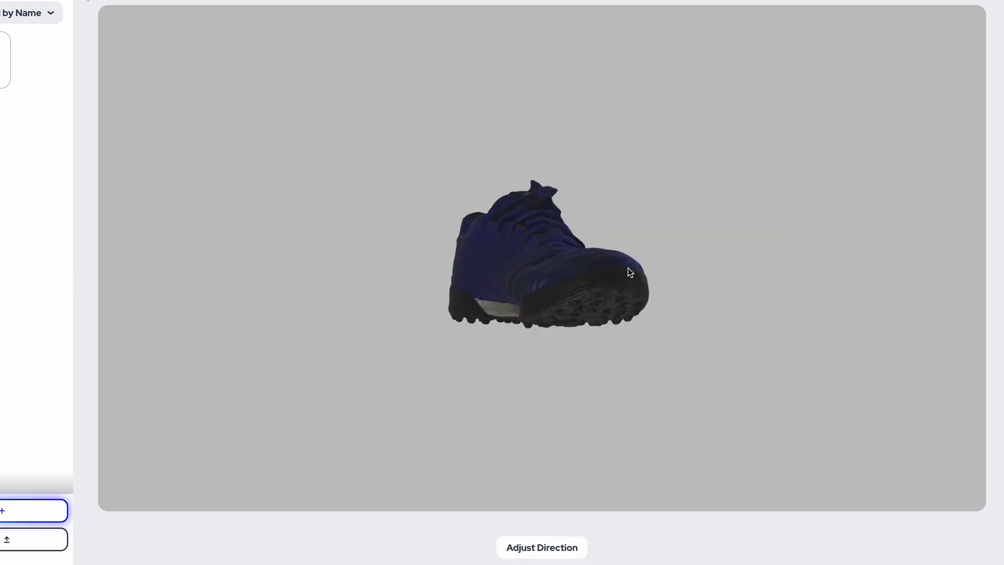
- Orbit the shoe to view its top, side and sole, then turn it about its vertical axis
drag(532, 331, 619, 231)
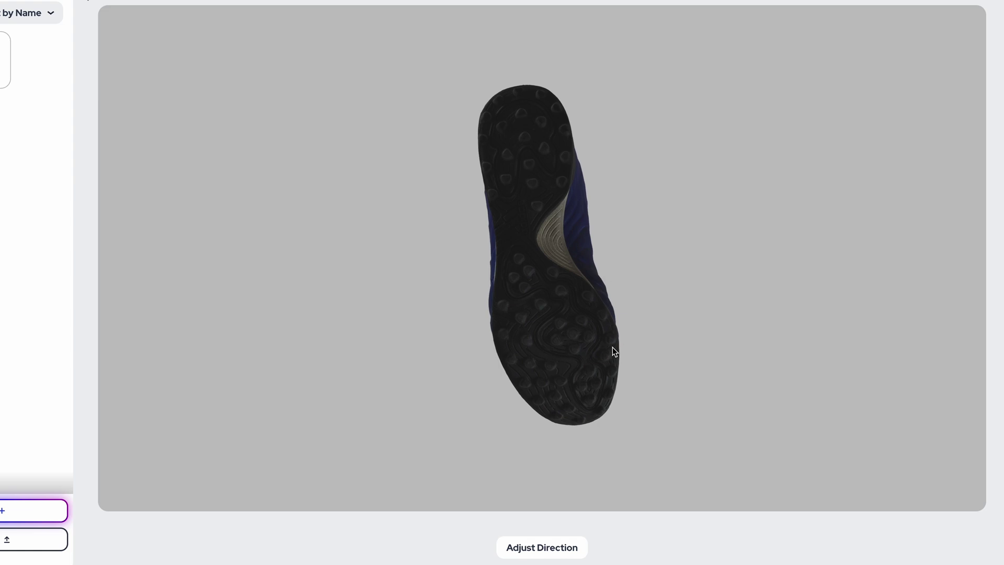
drag(613, 347, 531, 281)
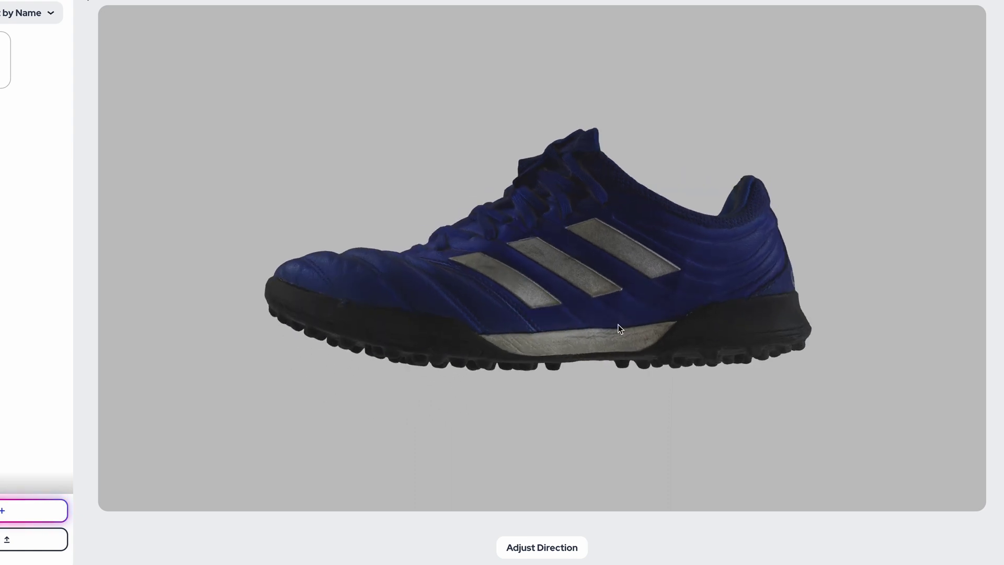
drag(620, 328, 666, 277)
scroll(667, 276, down, 5)
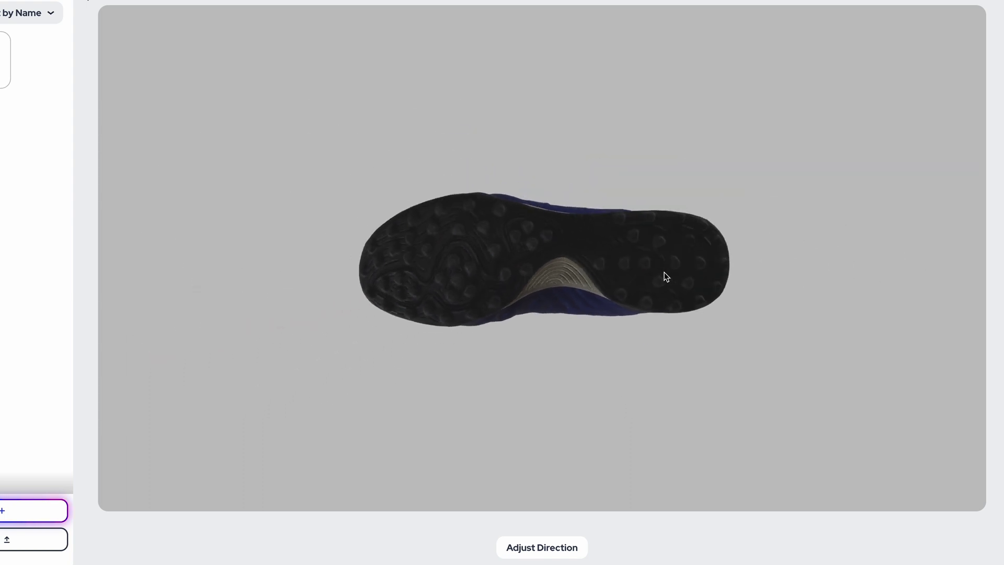
scroll(630, 279, up, 2)
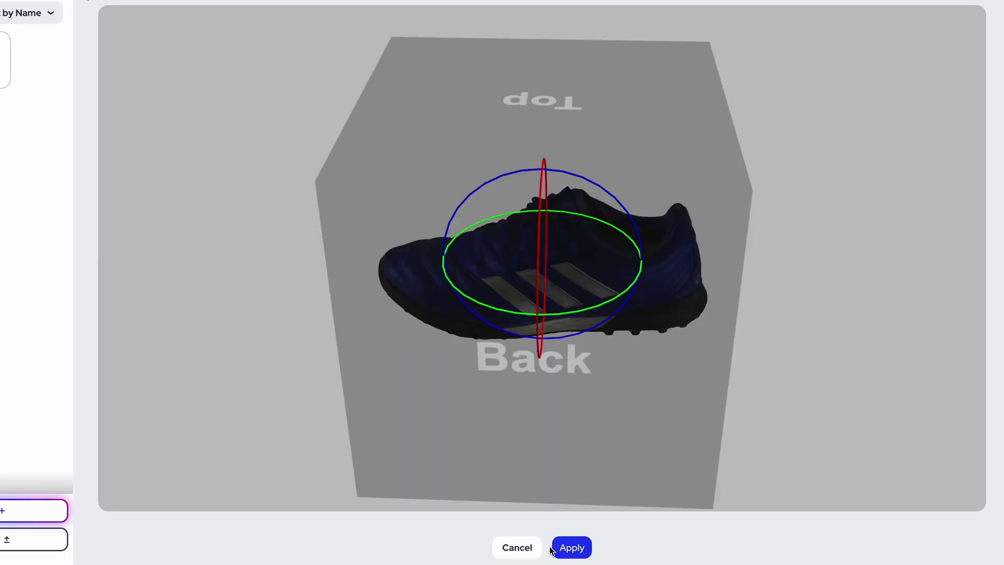
drag(566, 315, 578, 287)
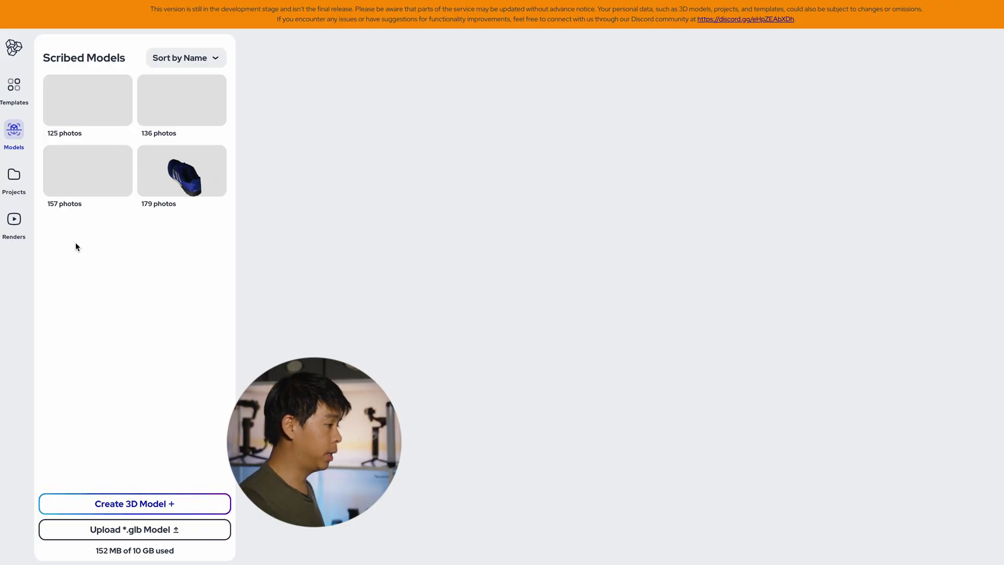
- Open the shoe model, rotate it to check the sole and side, then show the Space templates
click(70, 98)
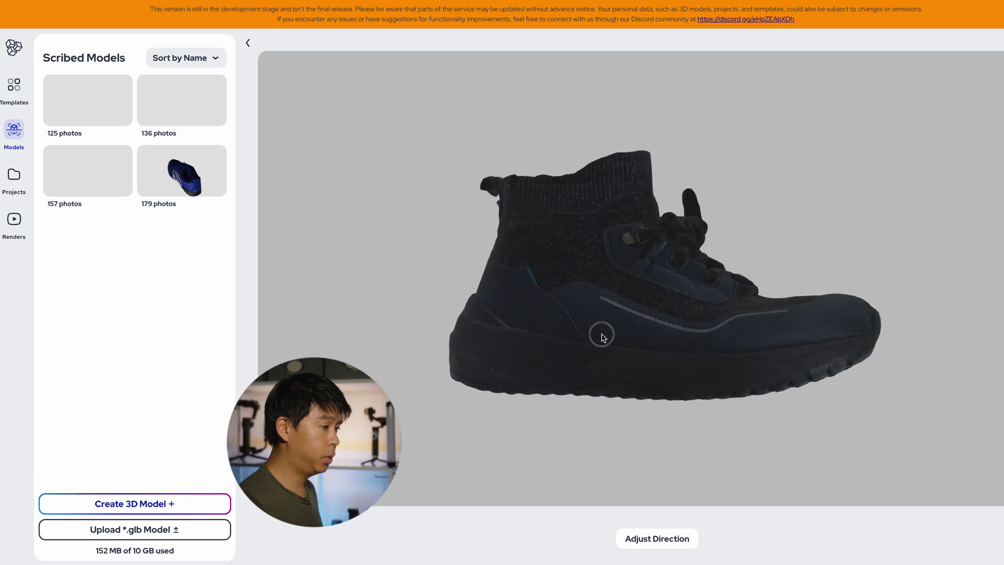
drag(601, 337, 767, 294)
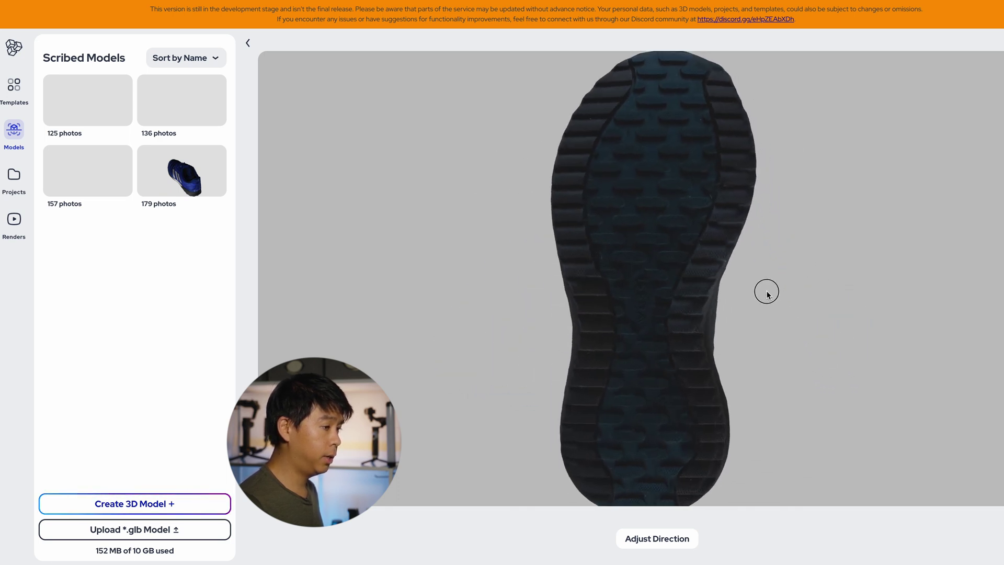
drag(789, 359, 640, 373)
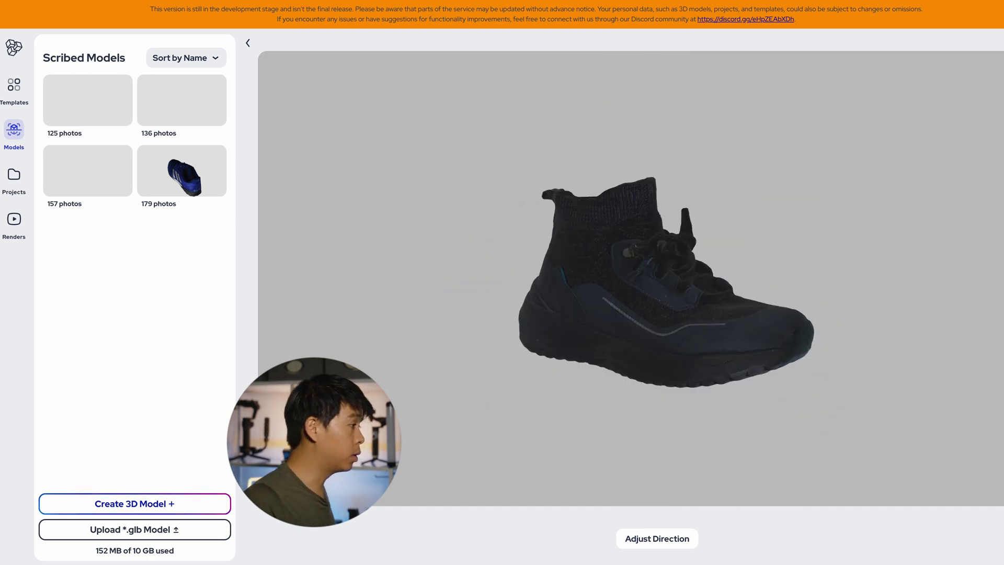
click(15, 87)
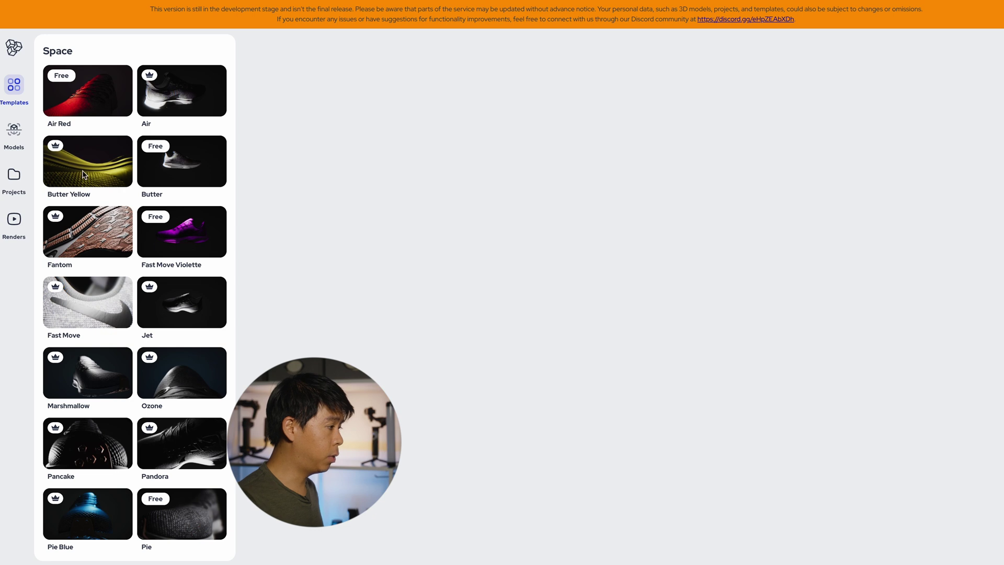
- Scroll through the Space templates and open the Marshmallow preview by the Lumiere3D Team
scroll(84, 175, down, 8)
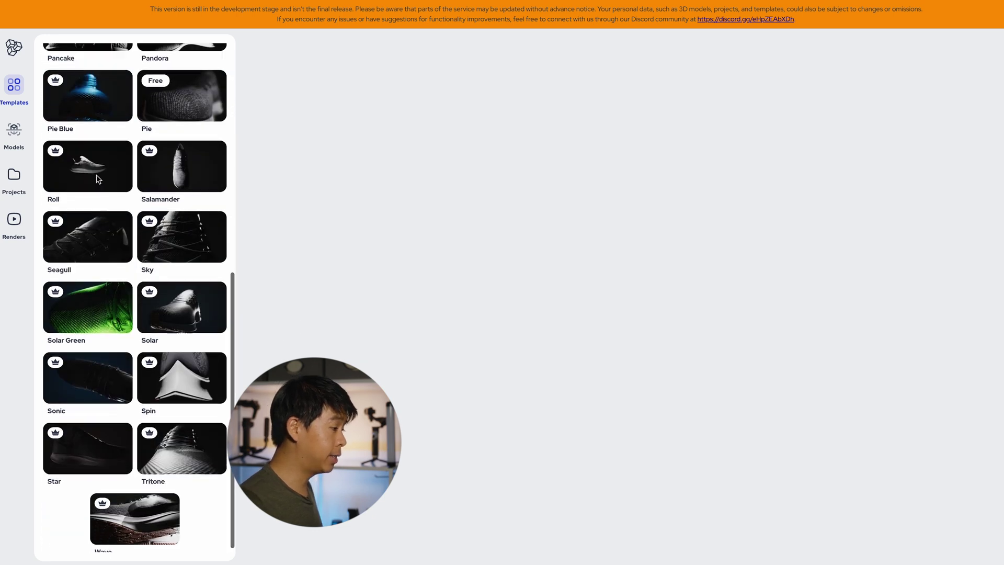
scroll(97, 176, up, 8)
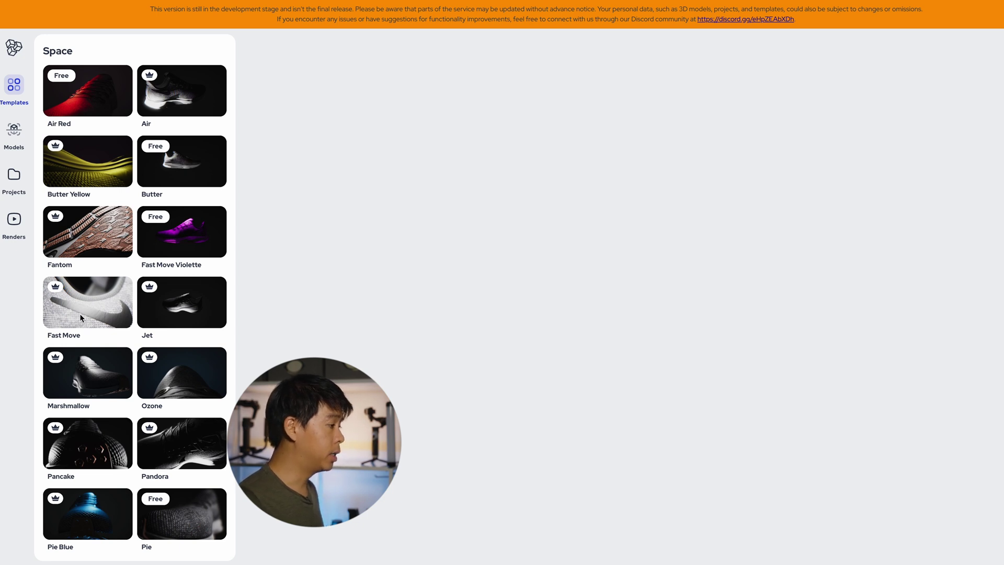
scroll(84, 241, down, 2)
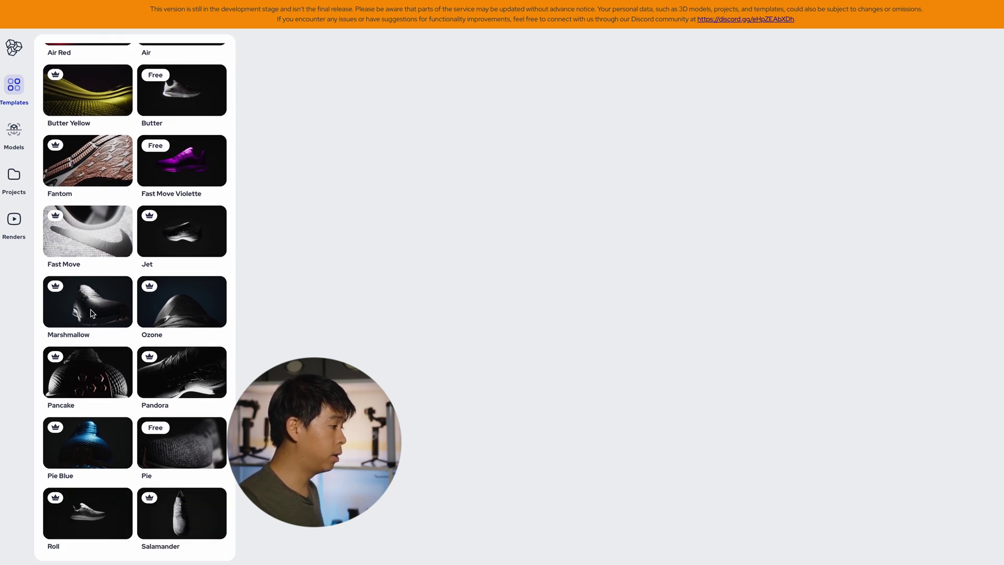
click(88, 314)
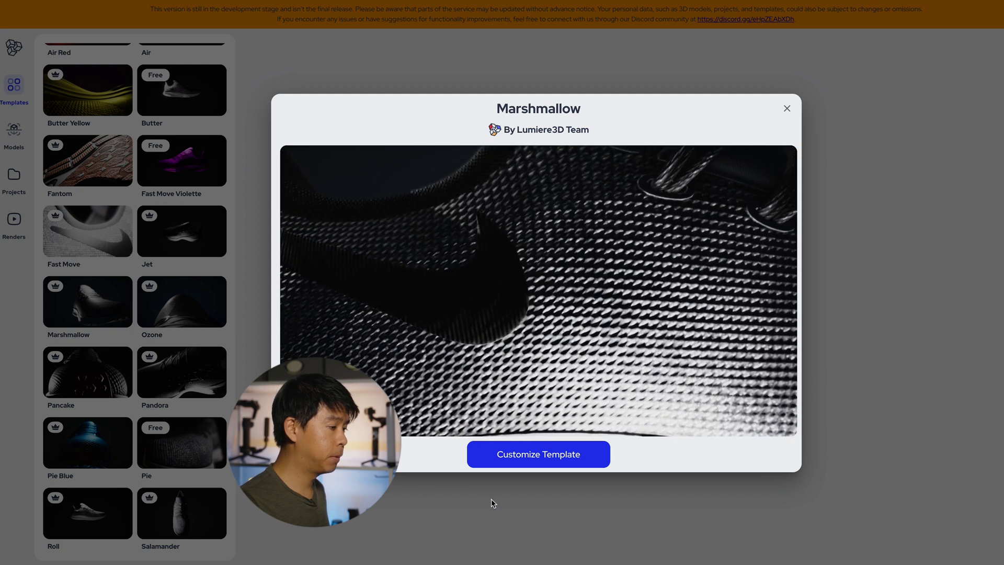
- Start a project from the Marshmallow template, glance at Scribed Models, and return to it
click(528, 463)
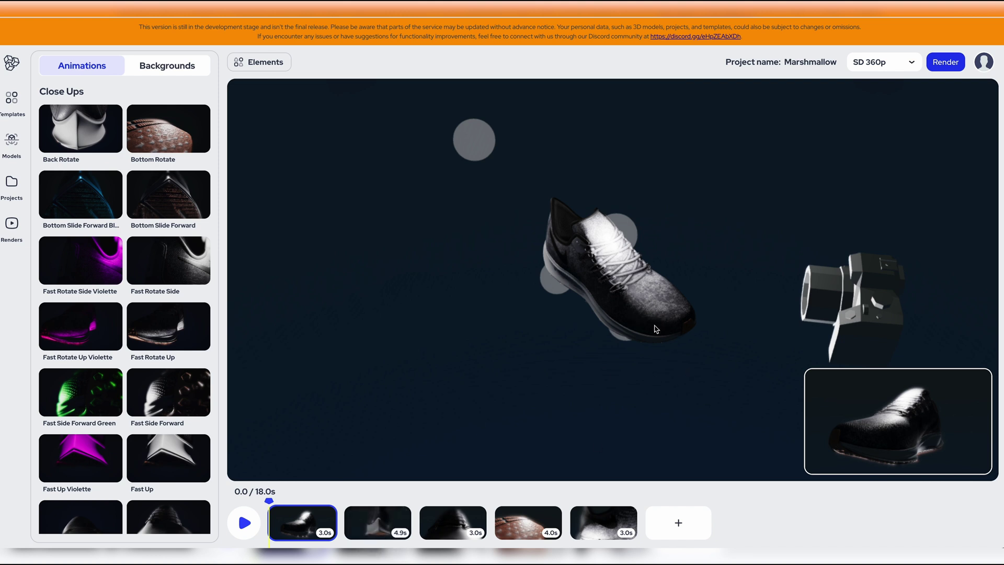
click(12, 141)
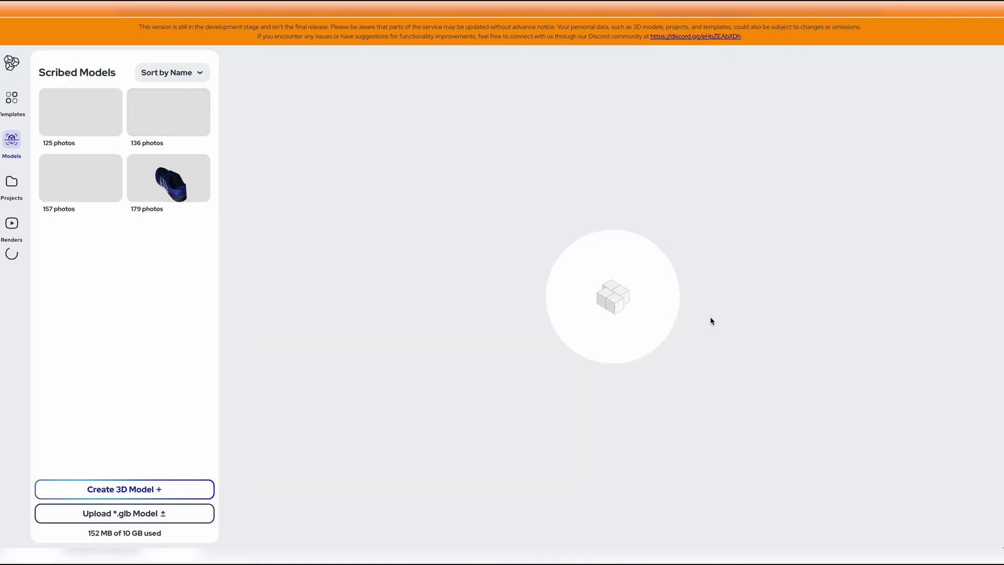
click(11, 183)
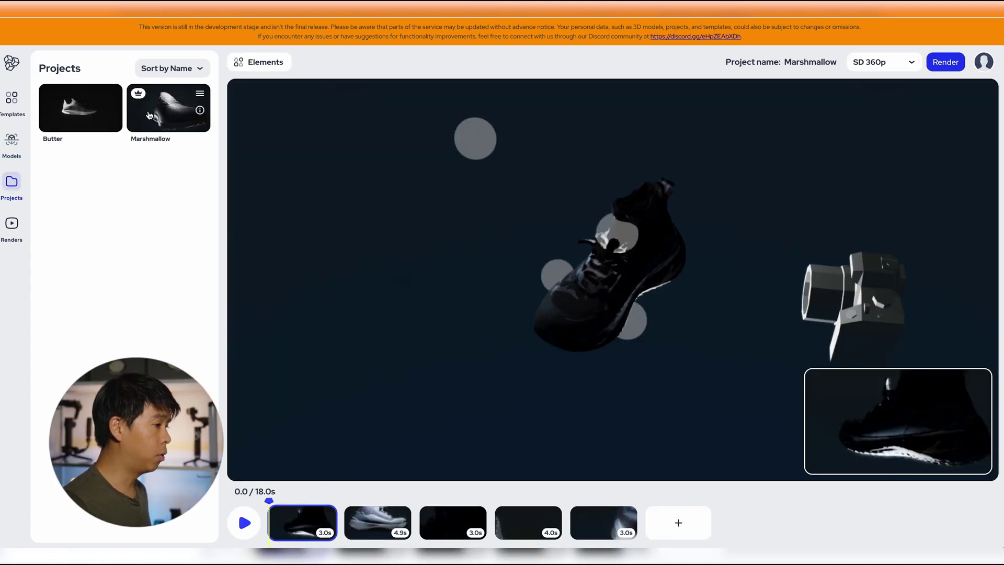
- Orbit the Marshmallow scene so the shoe faces forward, then play the animation preview
drag(555, 275, 668, 236)
drag(601, 285, 458, 170)
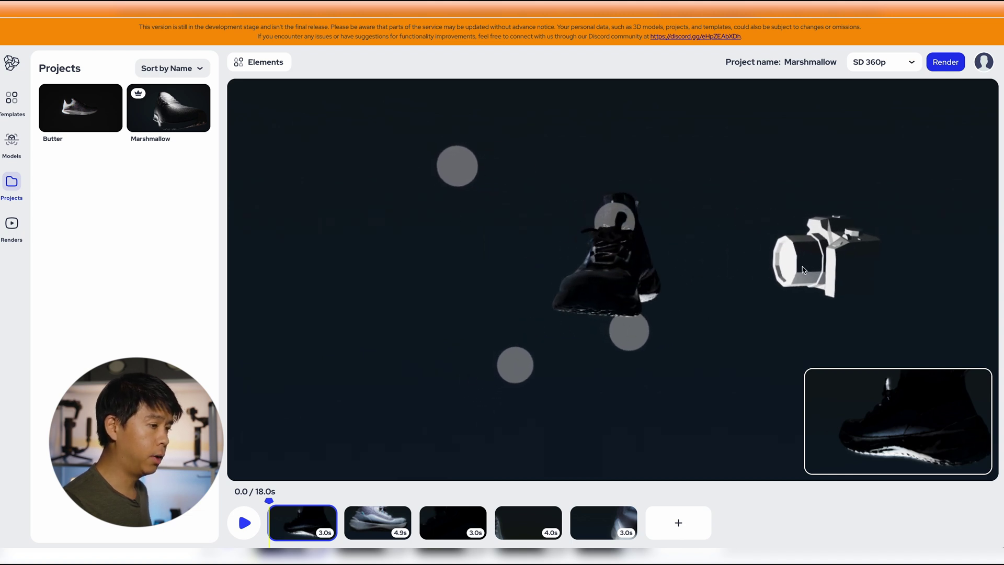
drag(804, 269, 847, 251)
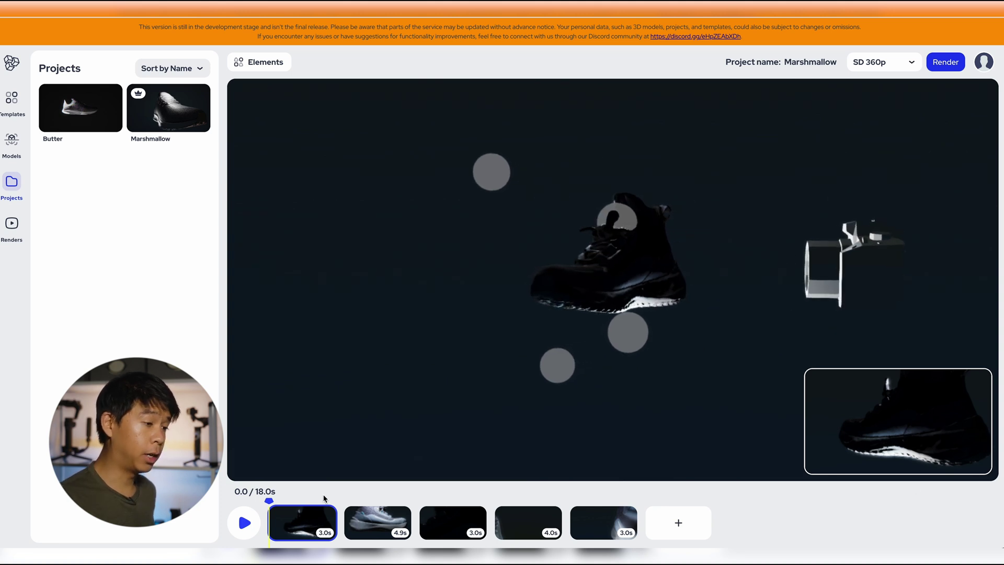
click(244, 523)
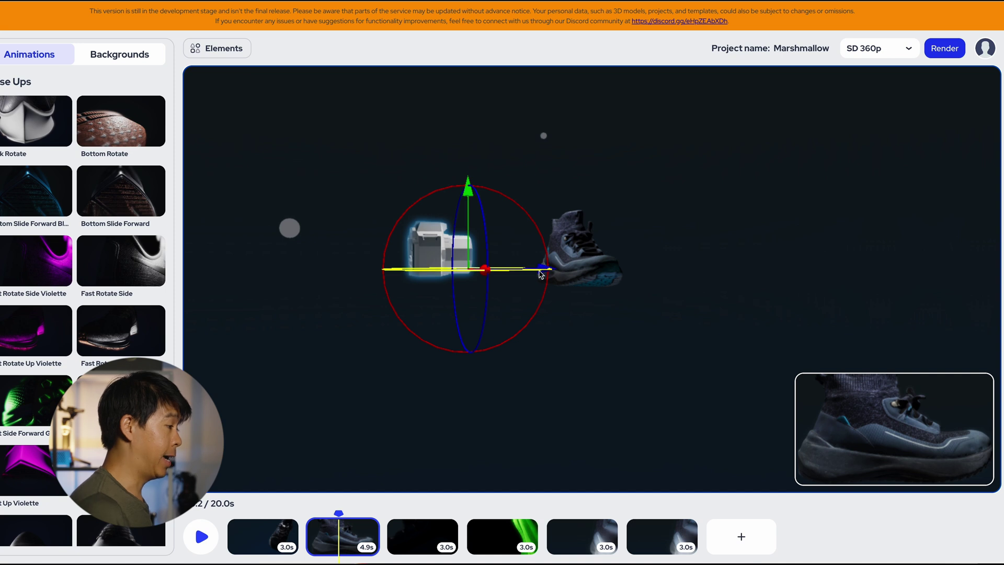
- Rotate the second clip's camera and shift it left, then play back to check the framing
drag(544, 270, 523, 273)
drag(340, 513, 311, 513)
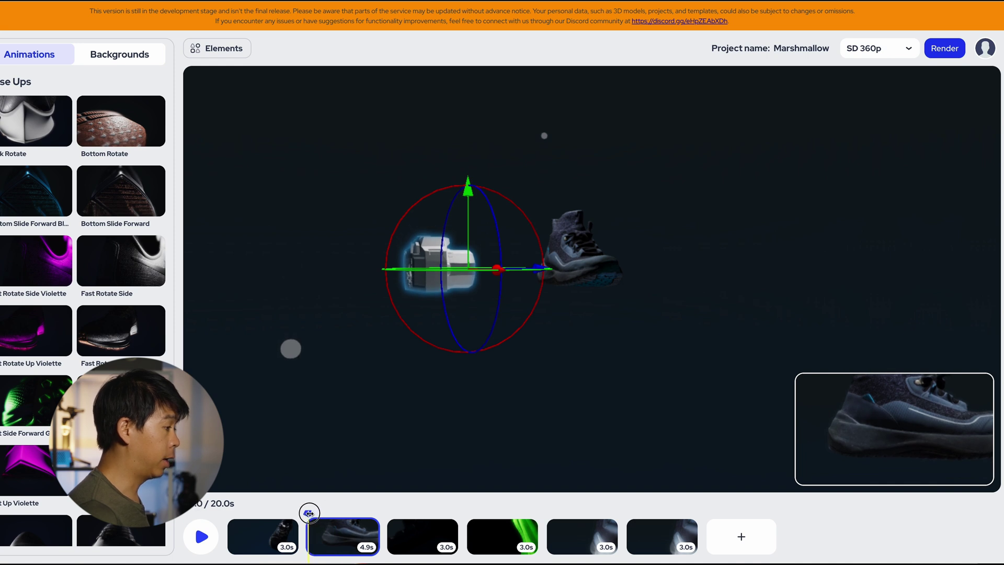
drag(549, 274, 453, 165)
drag(539, 269, 498, 271)
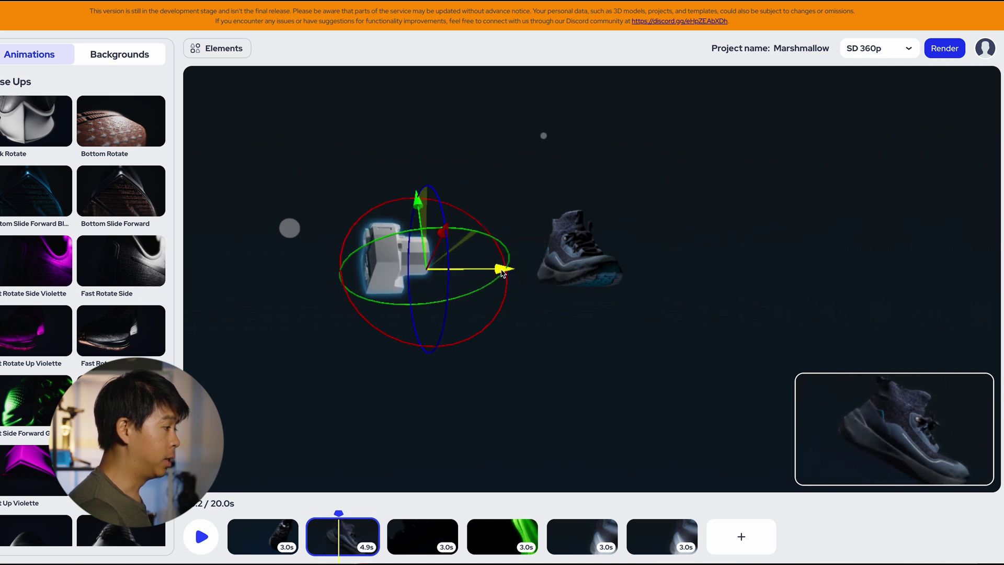
click(201, 537)
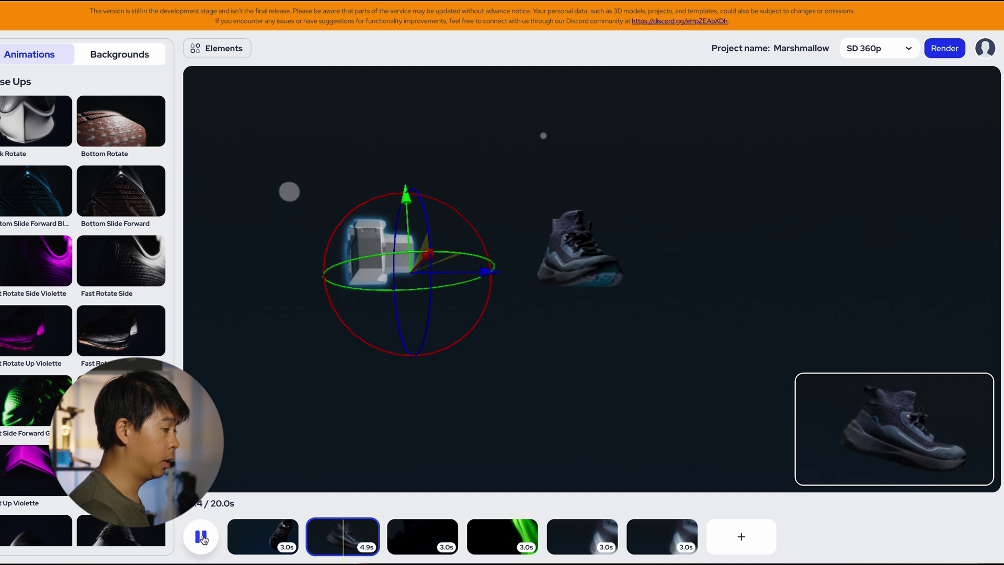
- In the third clip, select the light and drag it upward along Y to relight the shoe
click(398, 520)
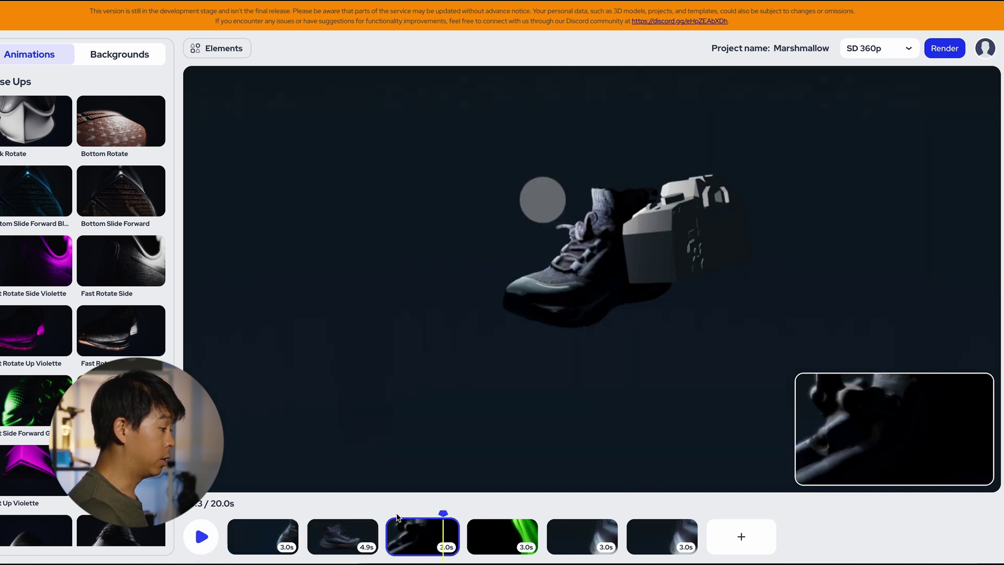
mouse_move(443, 513)
mouse_down()
mouse_move(399, 513)
mouse_move(438, 513)
mouse_up()
click(557, 206)
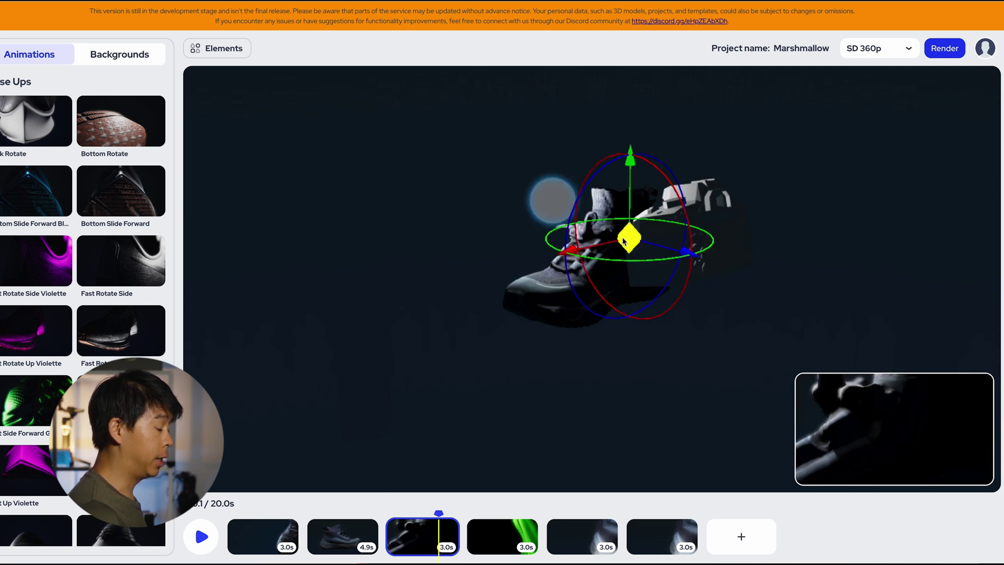
drag(630, 238, 635, 161)
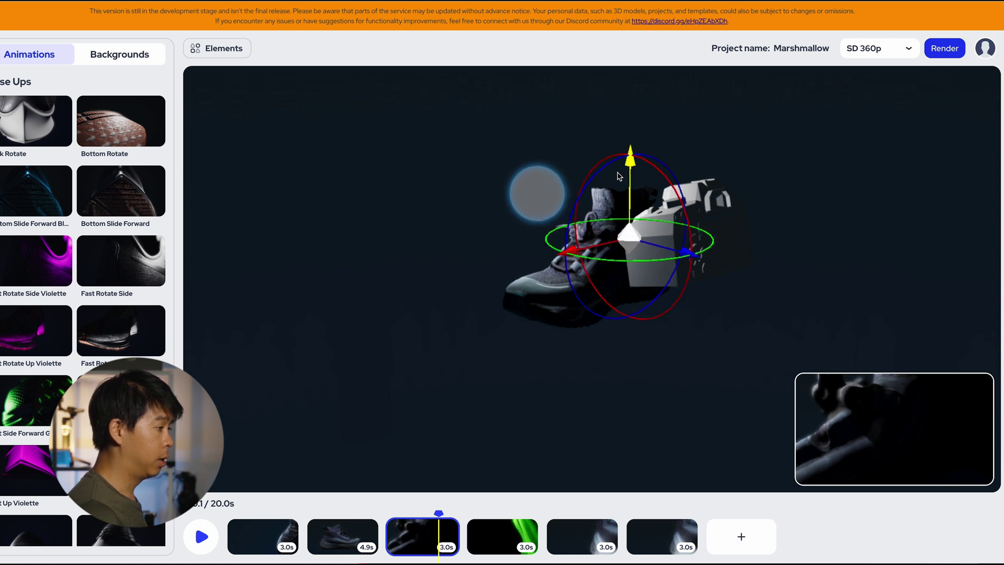
mouse_move(630, 163)
mouse_down()
mouse_move(633, 173)
mouse_move(632, 134)
mouse_move(635, 231)
mouse_move(641, 123)
mouse_move(646, 159)
mouse_up()
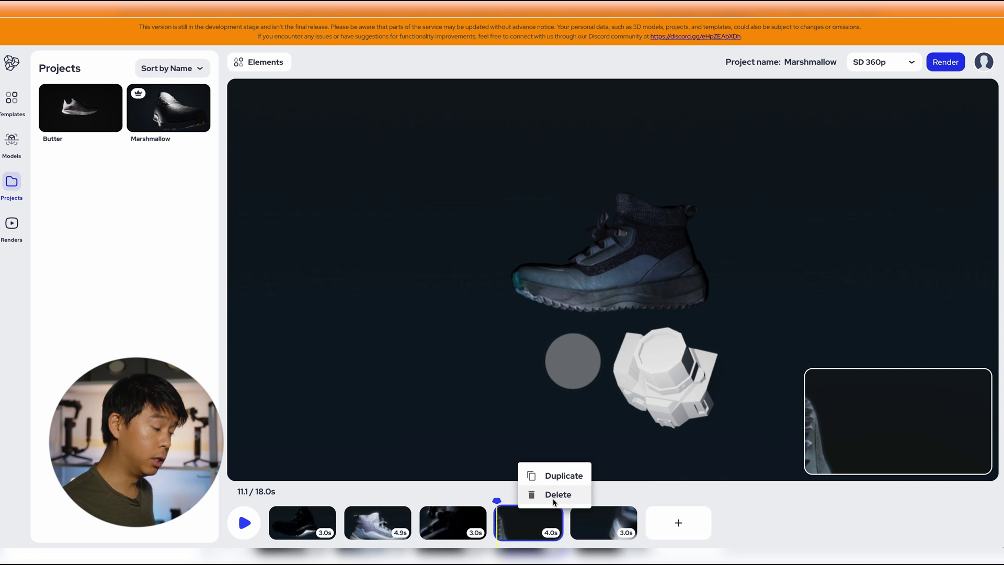
- Add a fourth clip with the 3.0-second Top Rotate Side Green animation and preview it
click(679, 477)
click(679, 523)
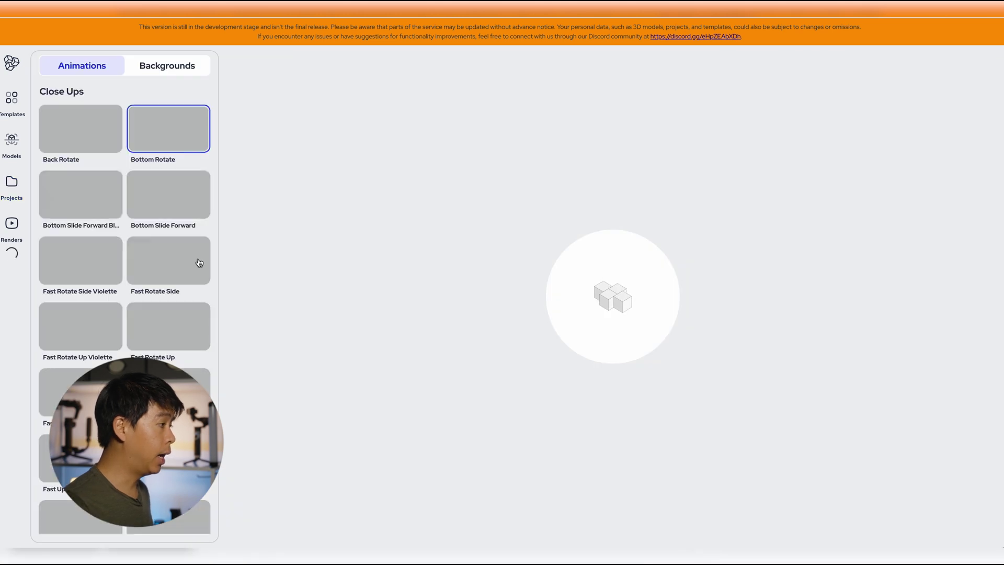
scroll(169, 332, down, 5)
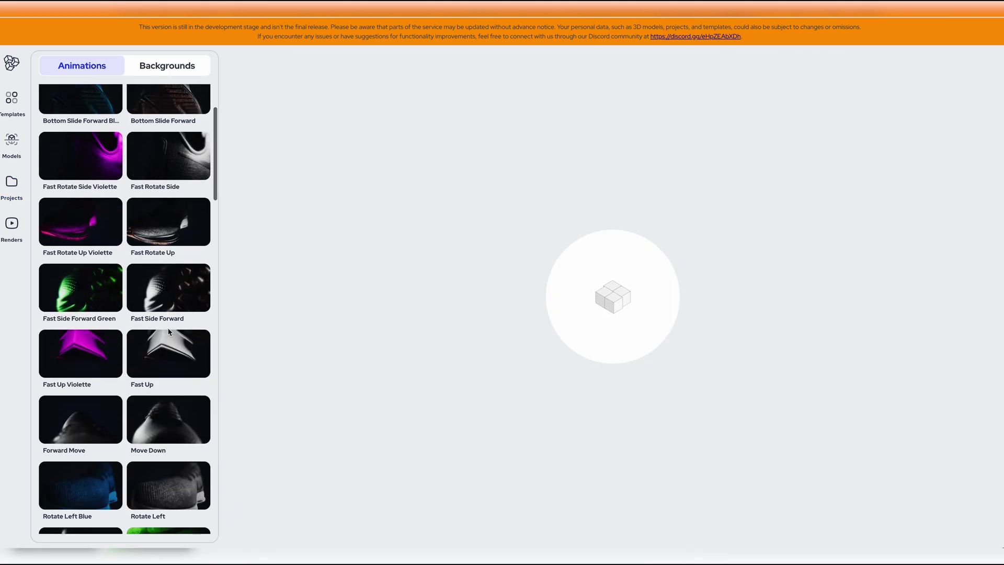
scroll(170, 331, up, 5)
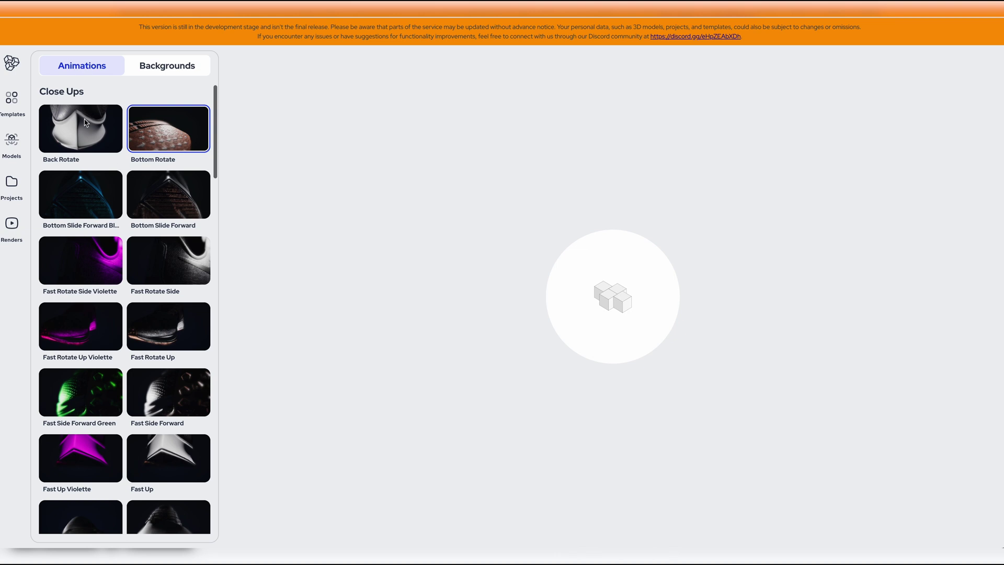
scroll(149, 337, down, 7)
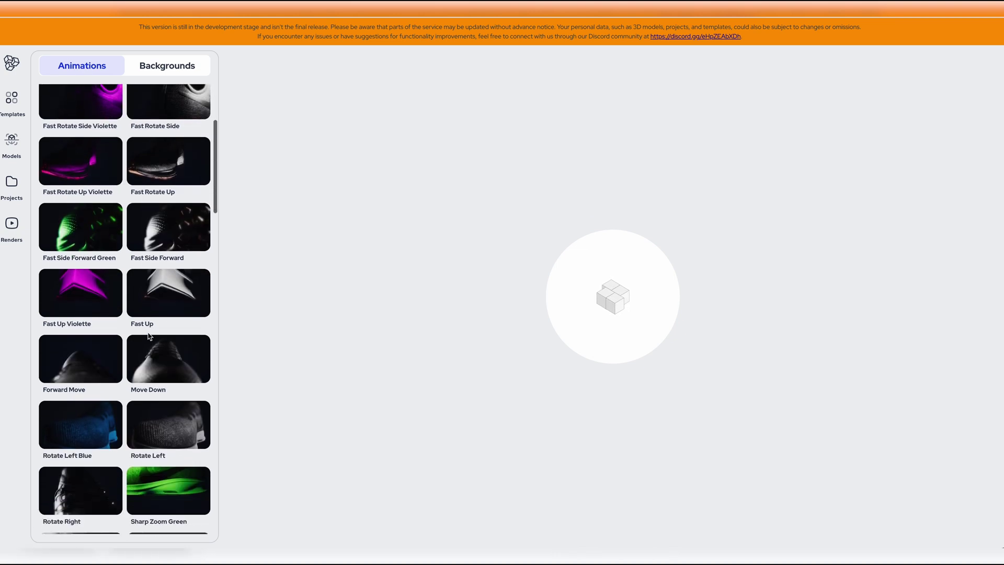
scroll(149, 337, down, 10)
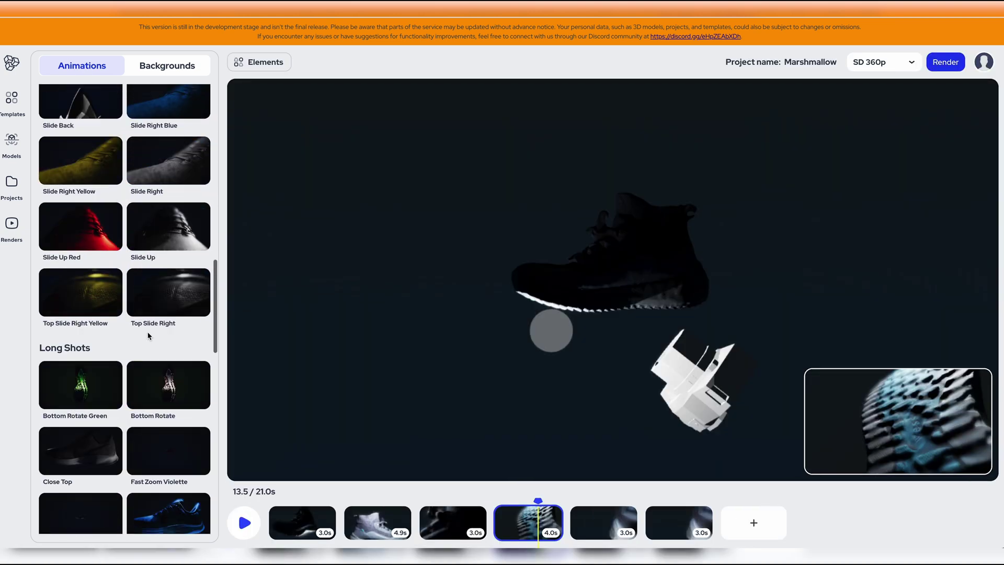
scroll(123, 323, down, 8)
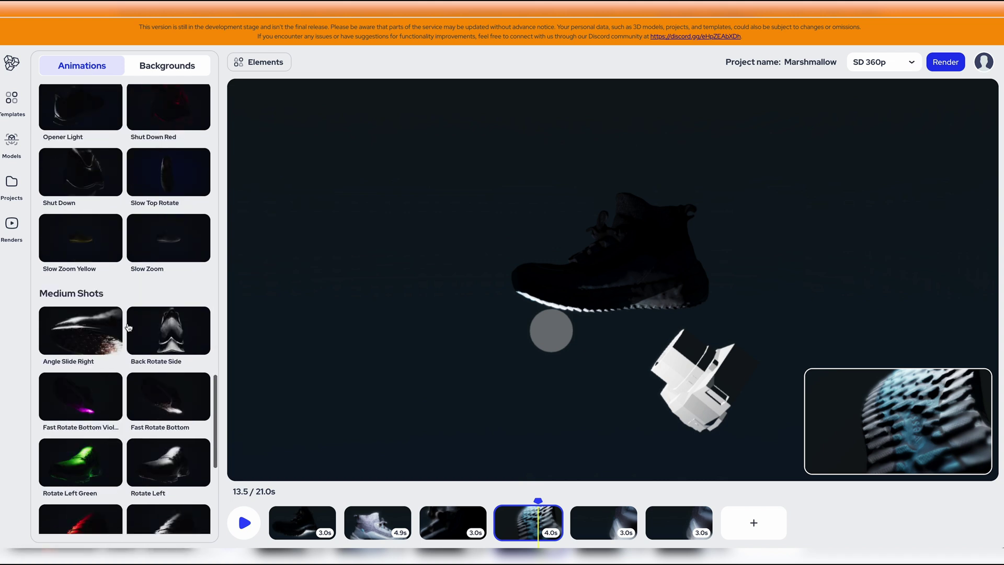
scroll(164, 386, down, 3)
scroll(135, 315, down, 3)
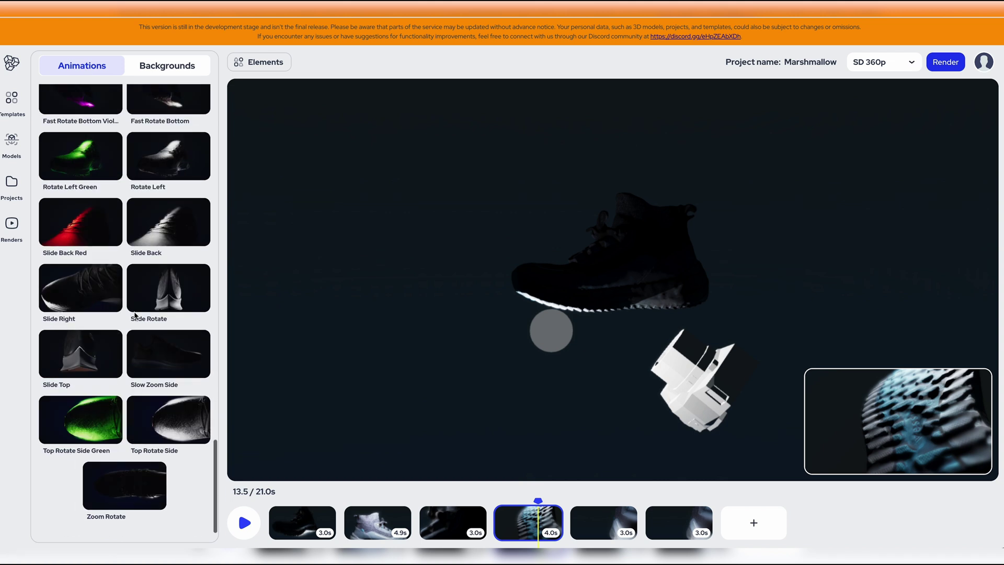
click(98, 432)
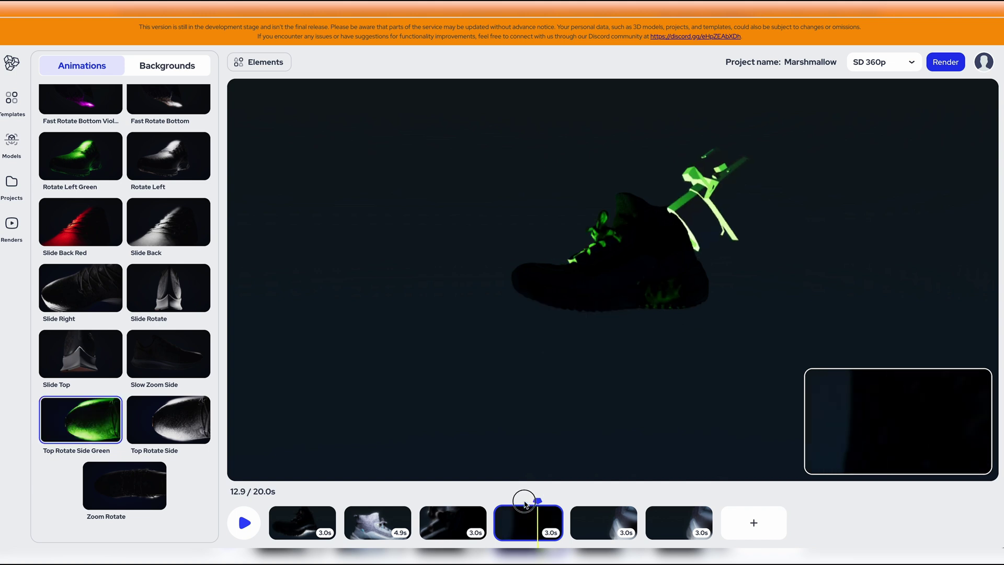
drag(480, 502, 507, 501)
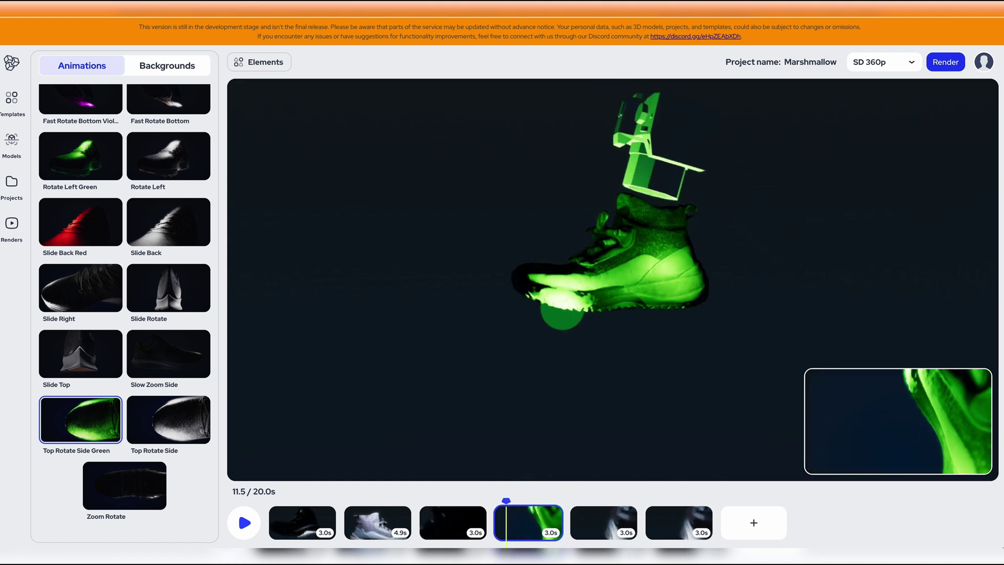
click(173, 74)
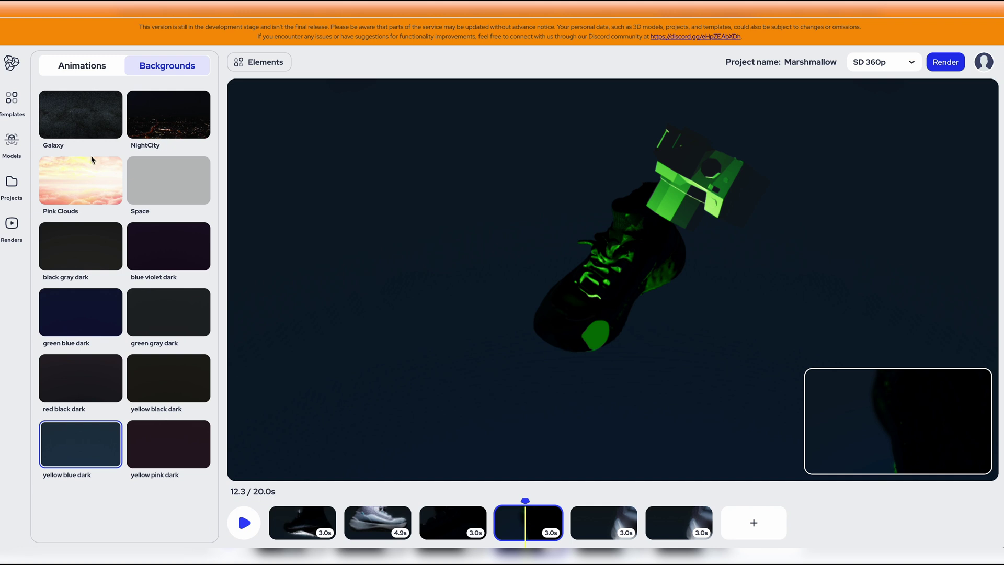
- Put the Galaxy background behind the green-lit shoe and play back the fourth shot
click(74, 124)
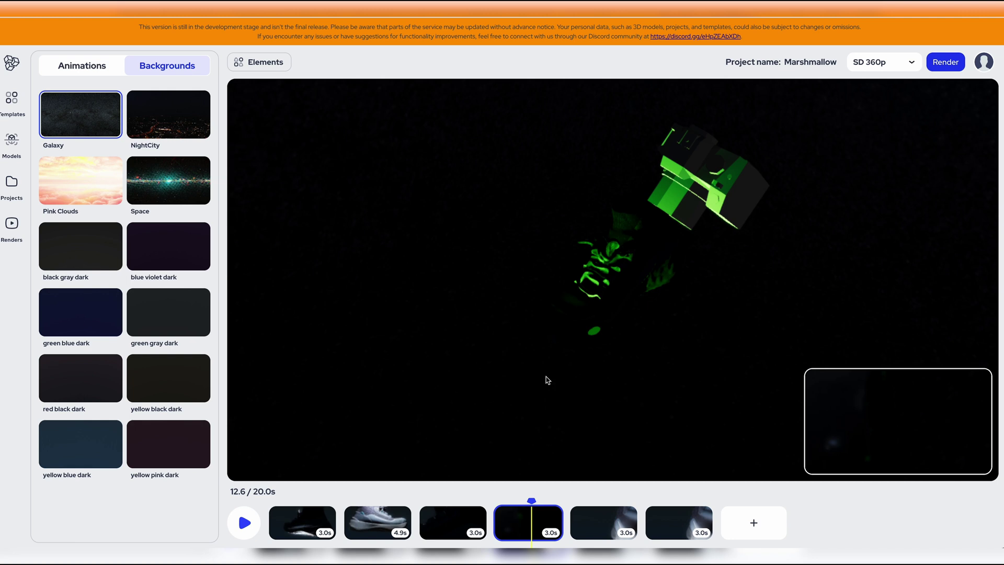
drag(548, 380, 505, 345)
drag(532, 502, 499, 502)
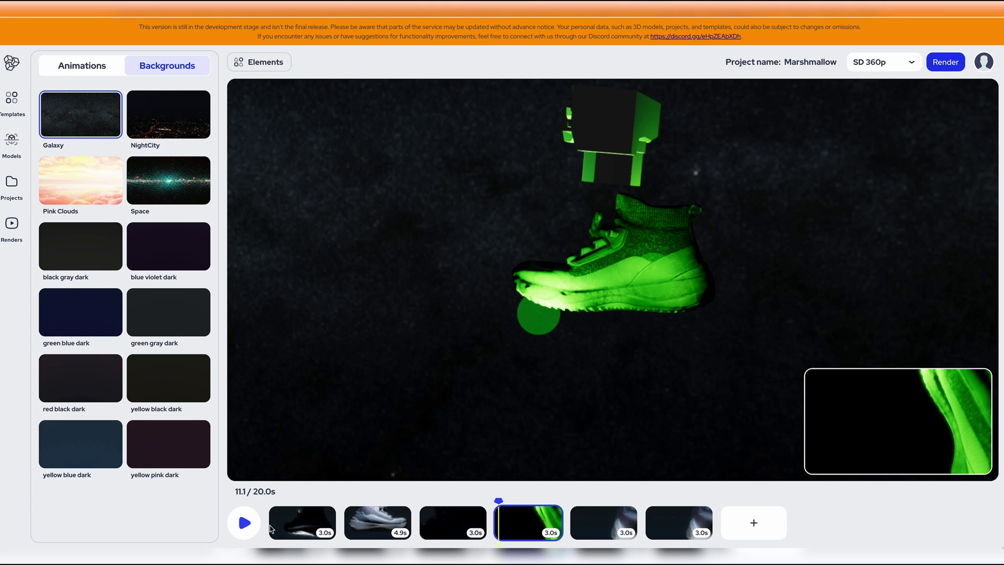
click(241, 525)
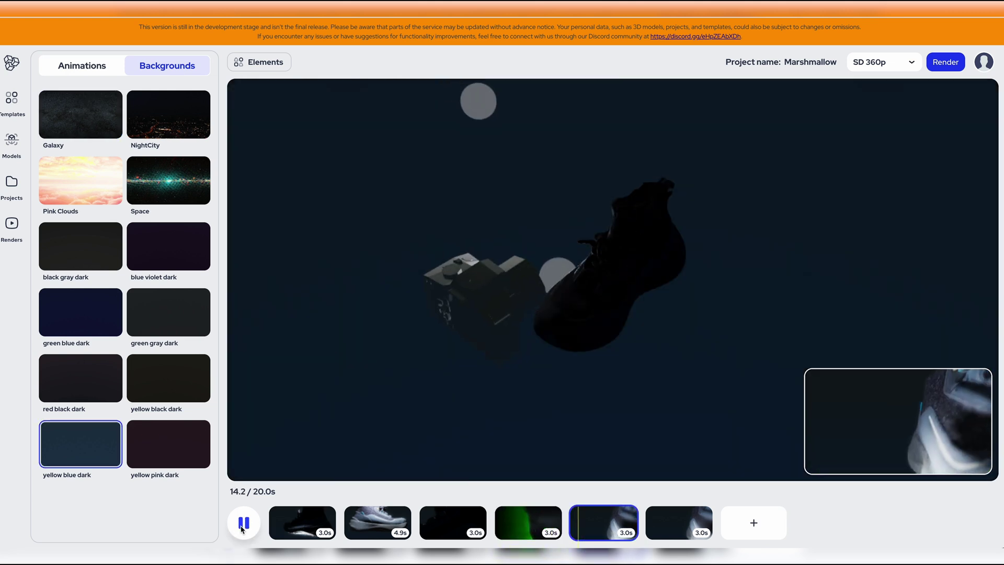
click(242, 527)
drag(594, 503, 513, 502)
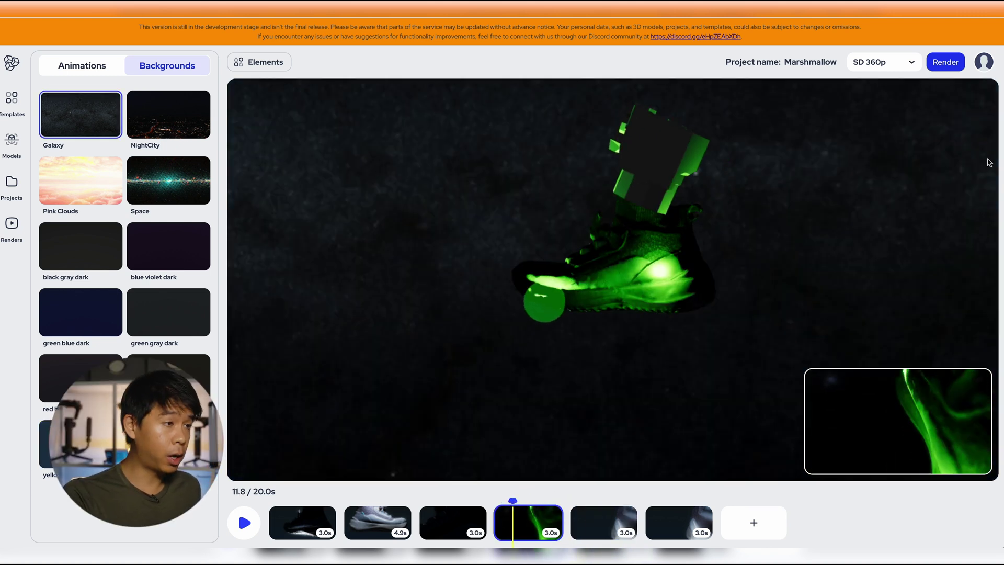
- Render the video at 30 fps, landscape orientation, Full HD 1080p resolution
click(914, 63)
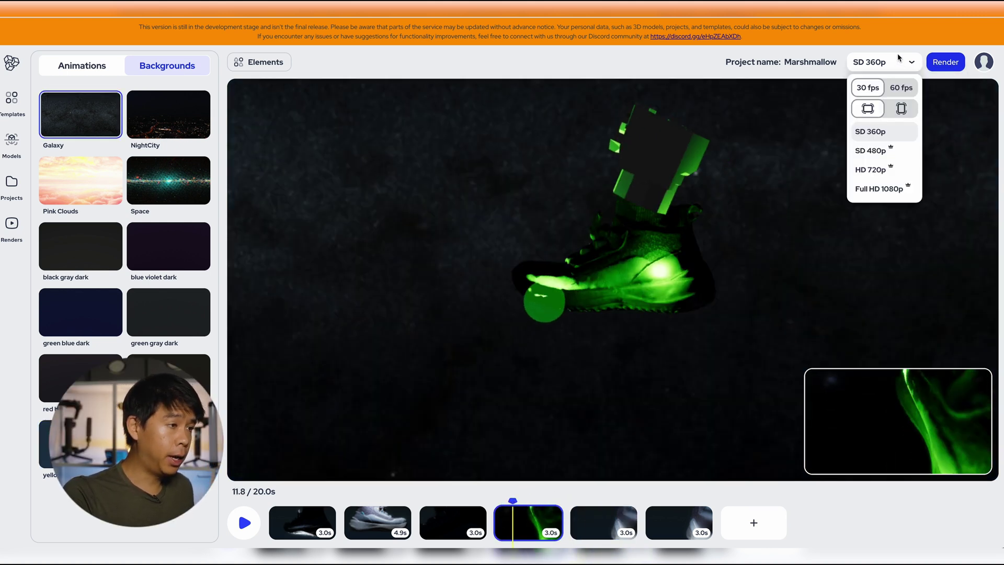
click(898, 89)
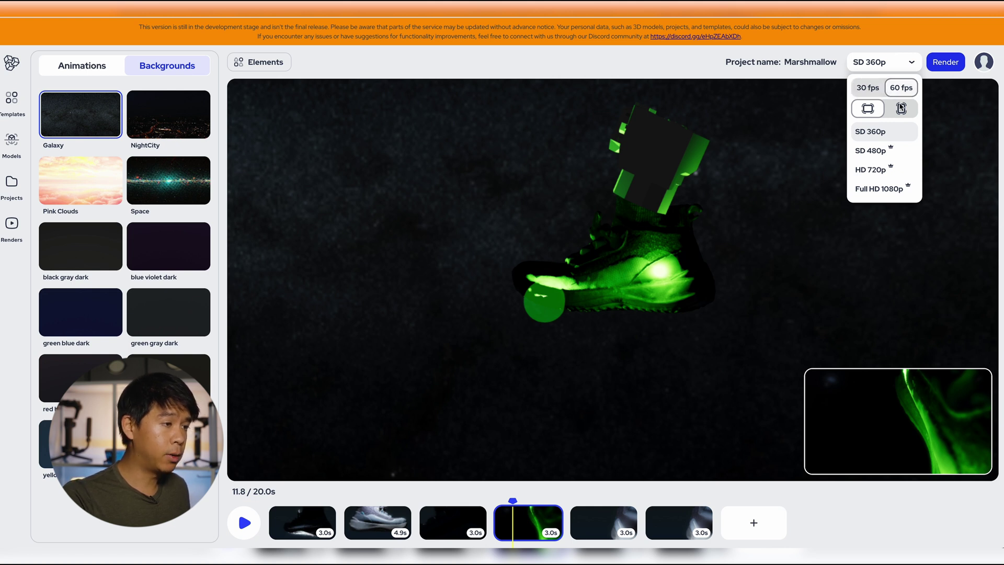
click(872, 88)
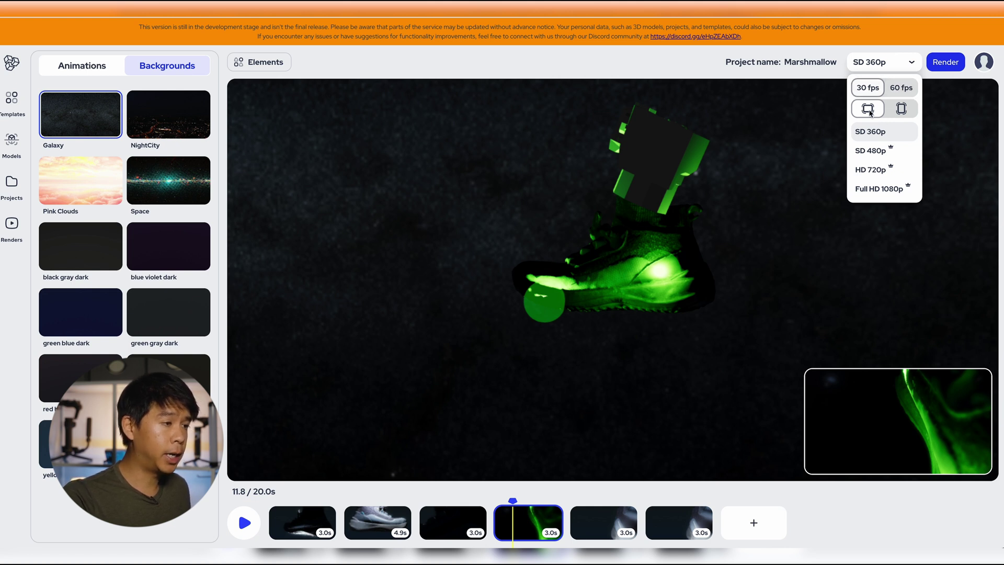
click(899, 111)
click(899, 111)
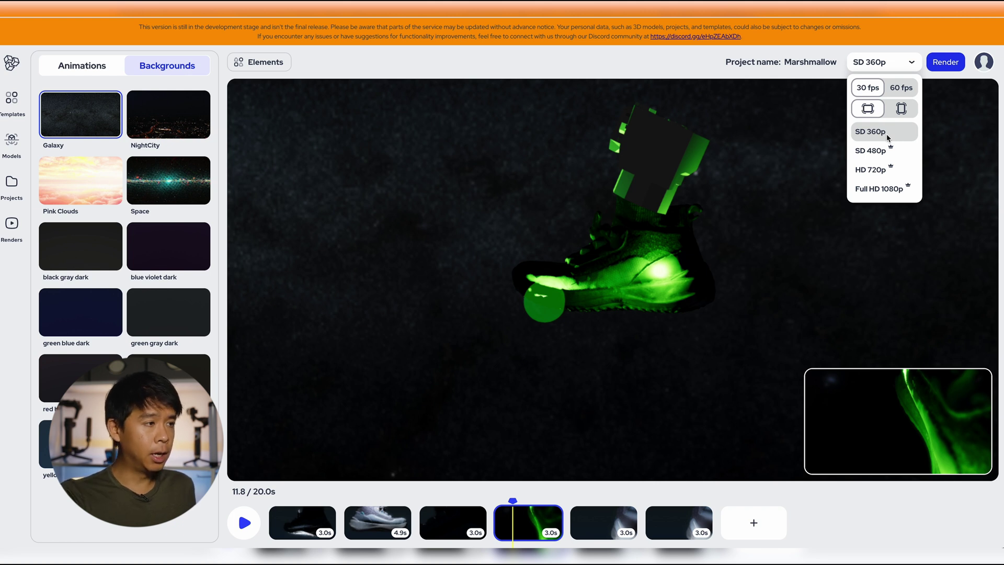
click(879, 188)
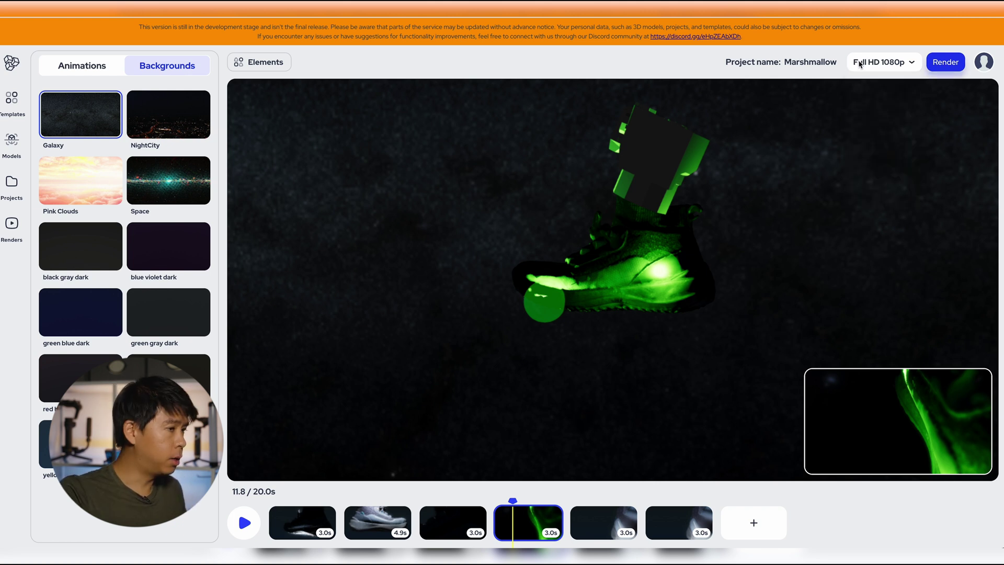
click(946, 63)
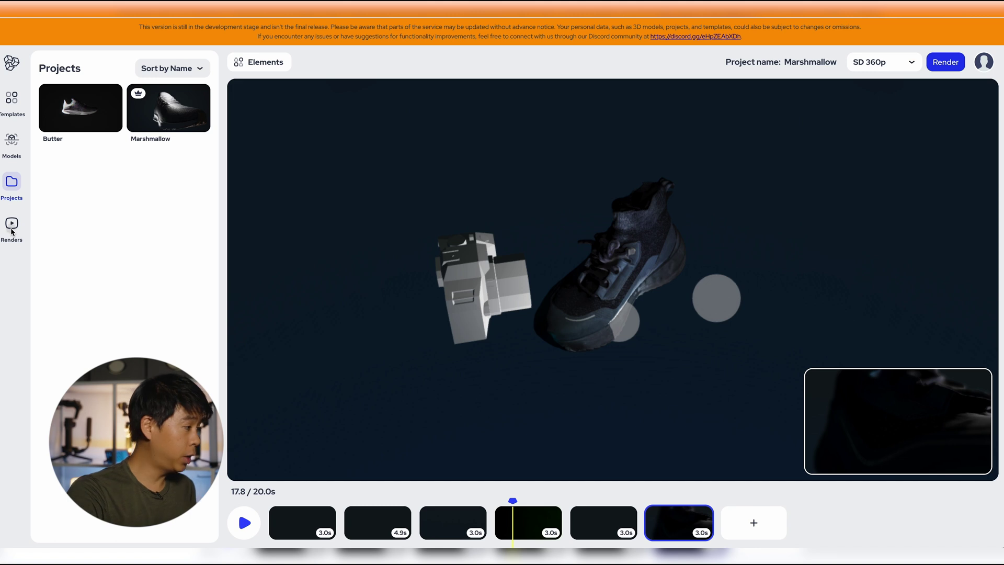
- Play the finished 20-second Marshmallow video from the Renders list
click(11, 228)
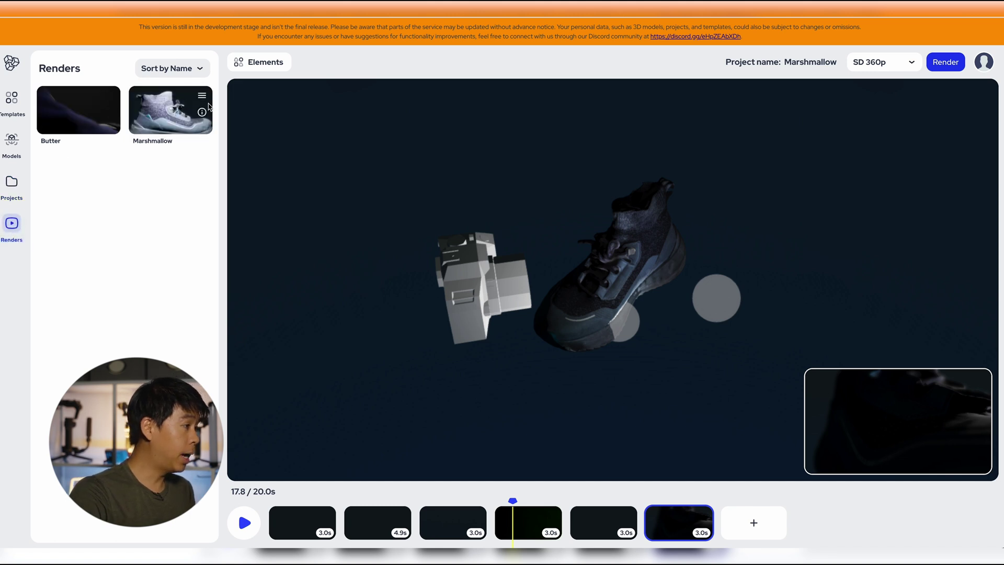
click(160, 126)
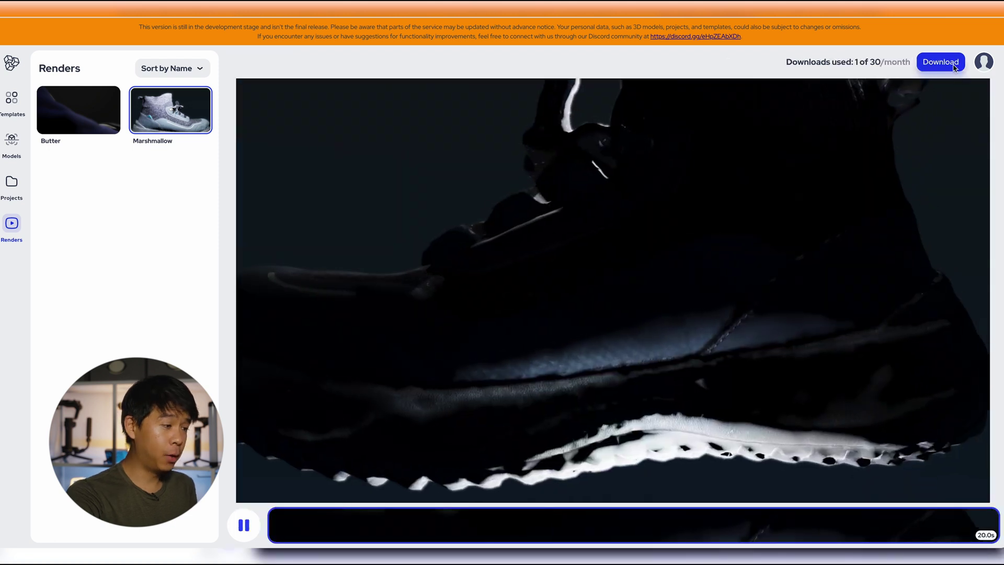